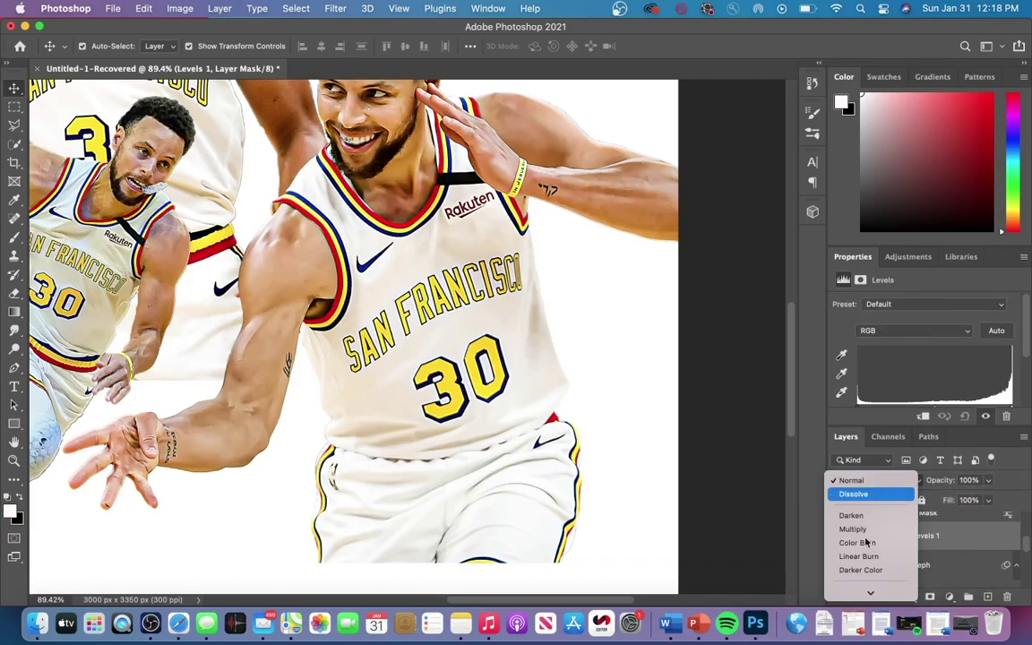
Step: Set the Levels 1 layer to Multiply at 52% opacity and invert its layer mask to black
click(862, 529)
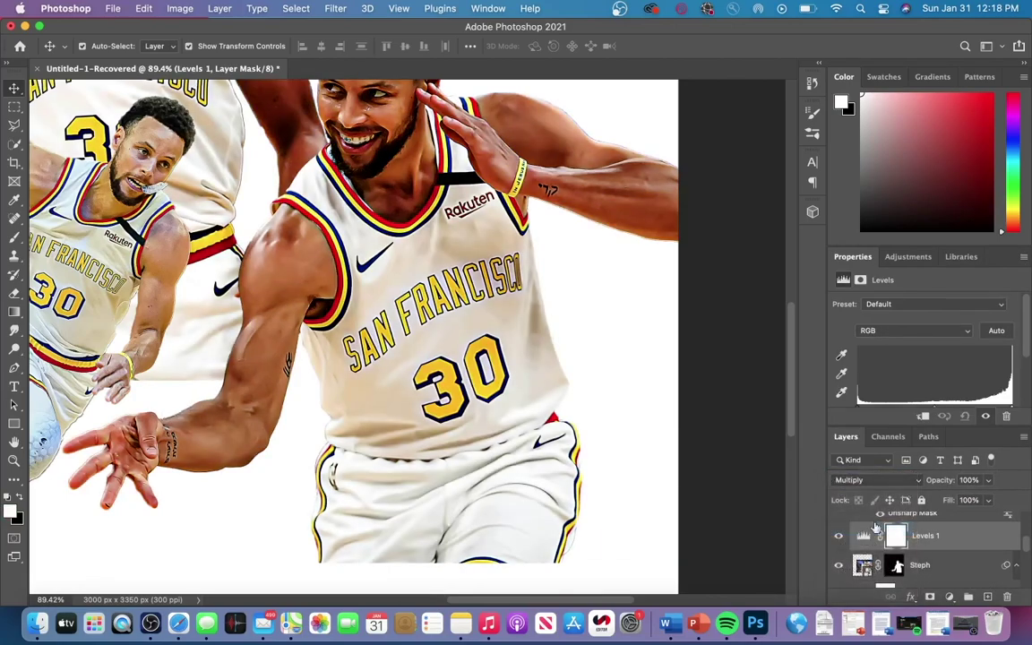
drag(989, 480, 957, 502)
key(super+i)
click(950, 545)
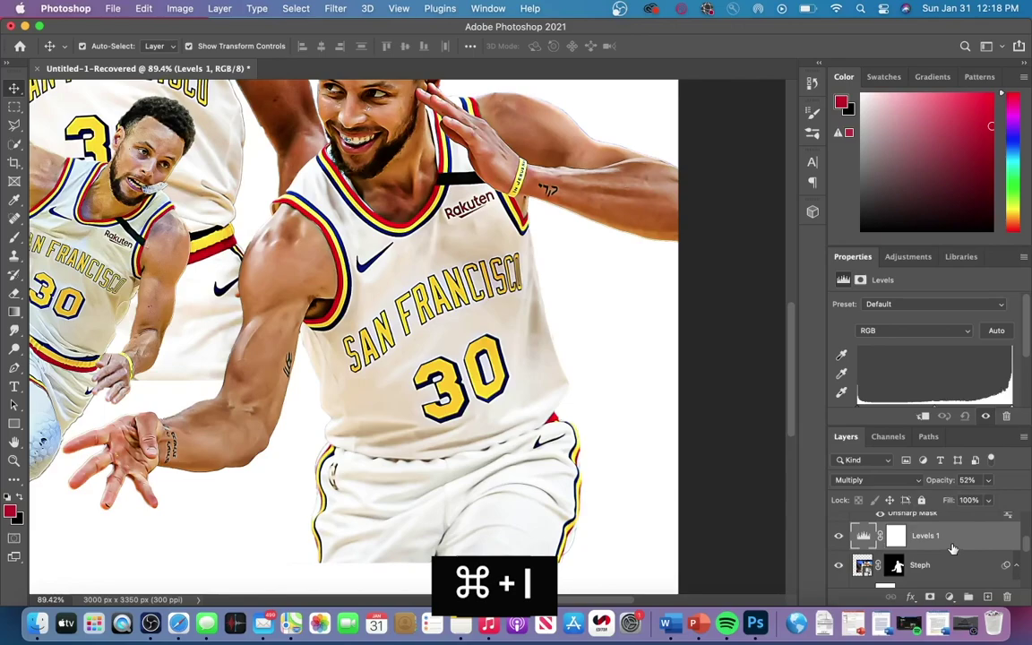
click(903, 540)
key(super+i)
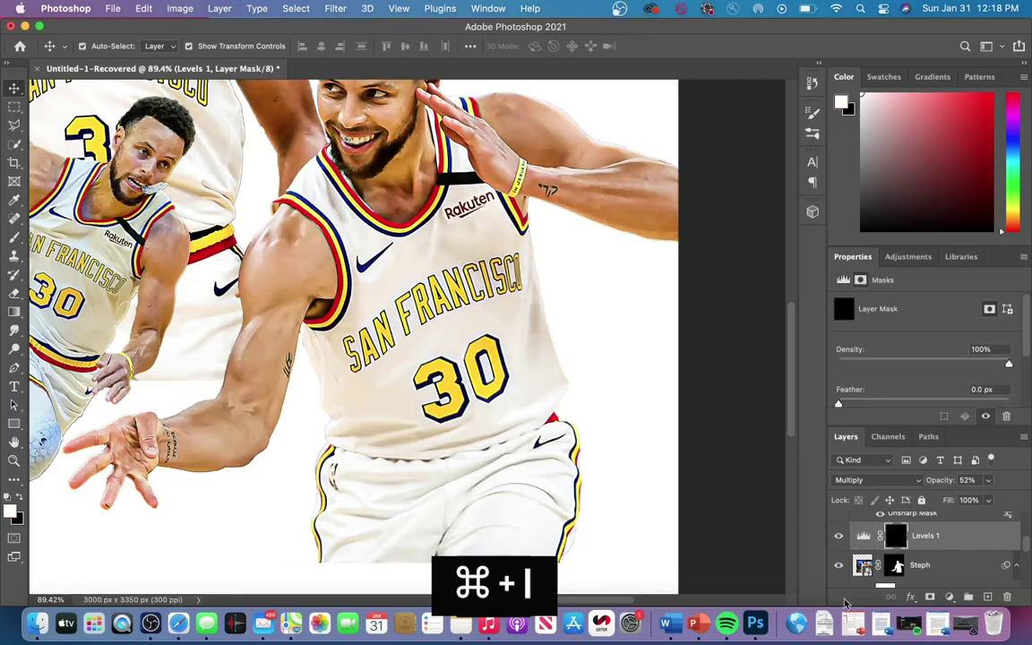
Step: Set up a soft Brush at 49 px size and 0% hardness for painting on the Levels 1 mask
scroll(333, 431, up, 5)
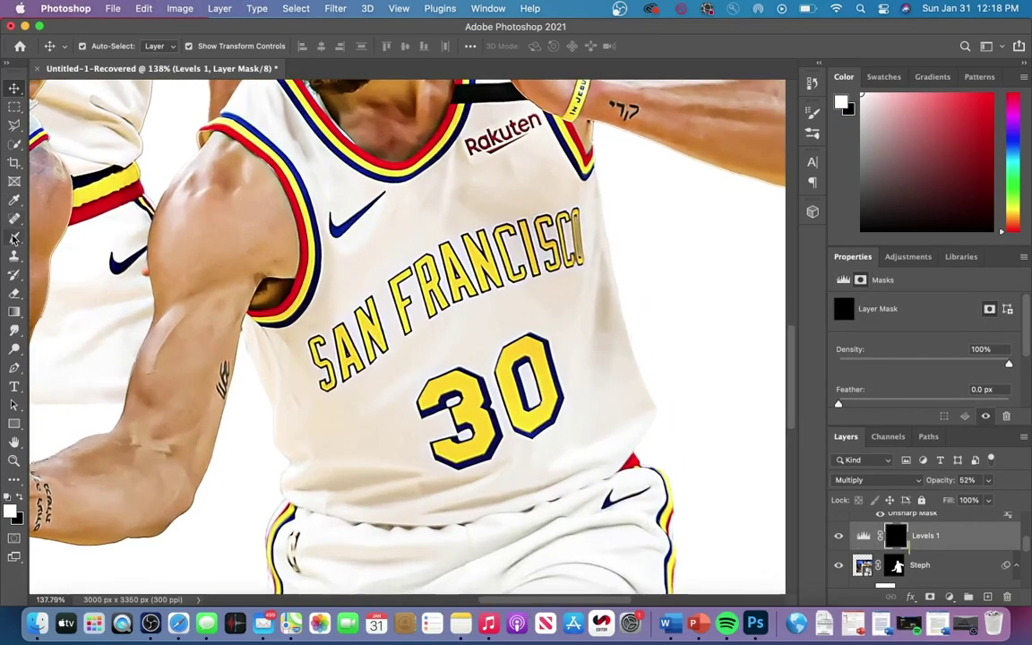
click(15, 237)
click(105, 49)
click(123, 91)
drag(144, 108, 3, 107)
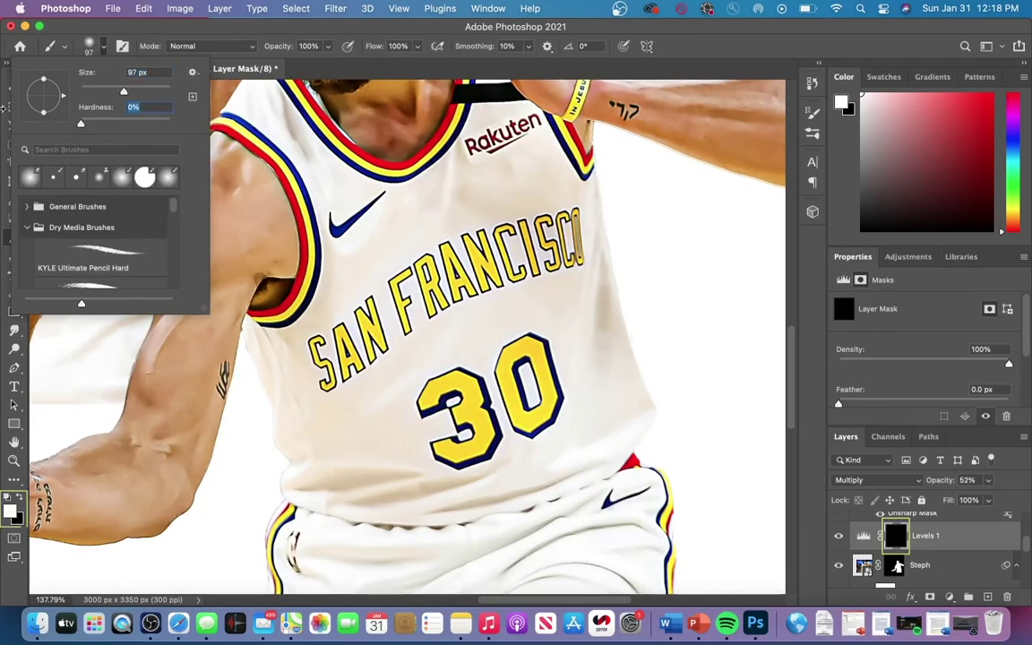
click(102, 92)
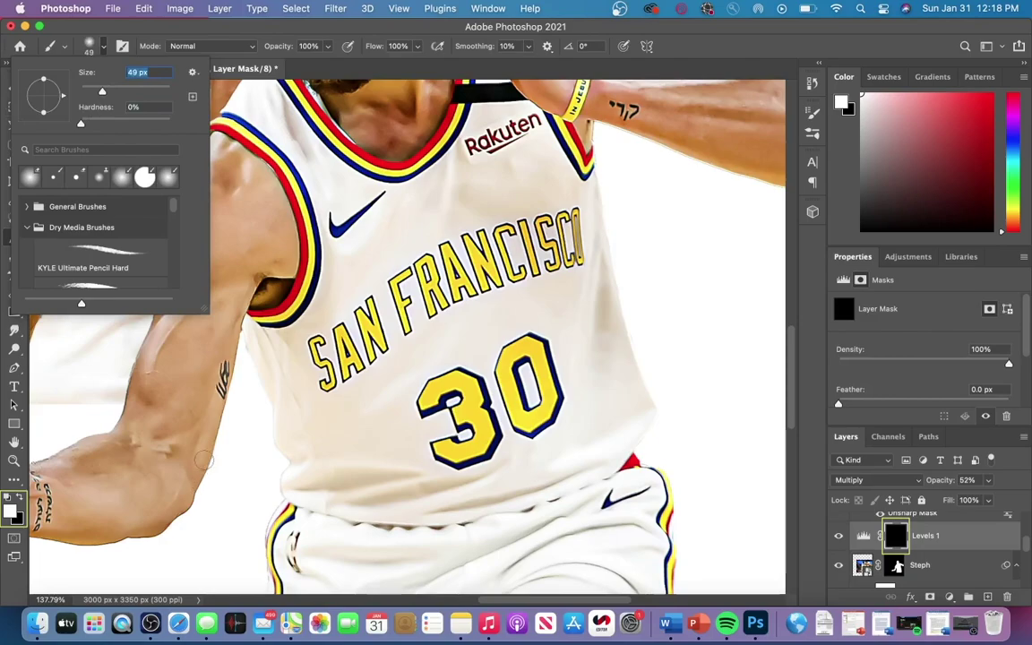
Step: Paint shadows along the smiling player's lowered arm on the Levels 1 mask and reduce the layer's opacity to 26%
scroll(162, 538, left, 5)
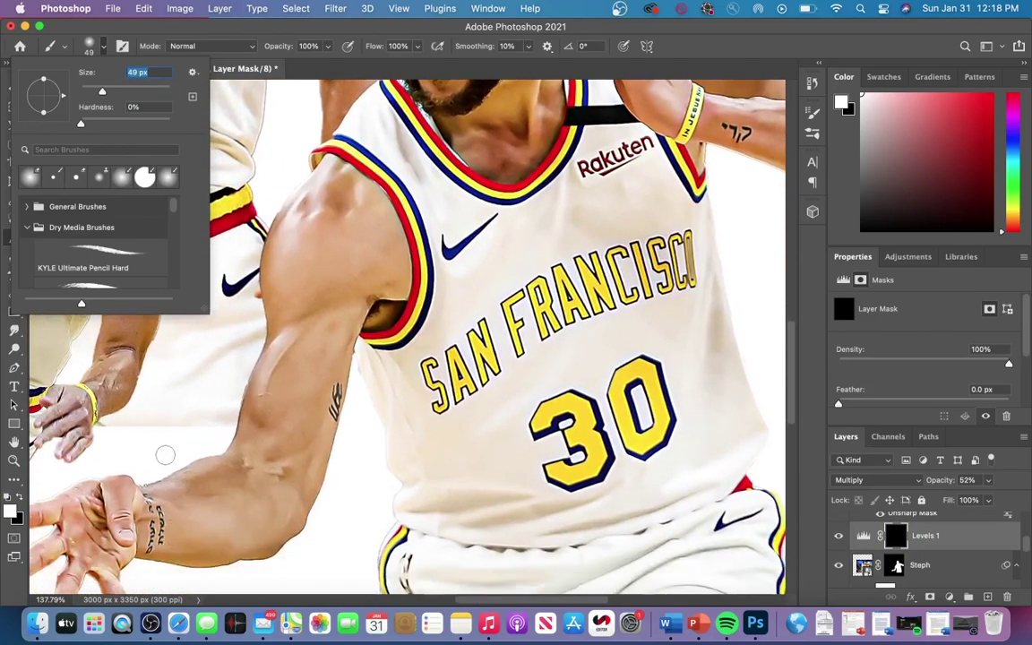
click(186, 456)
mouse_move(201, 463)
mouse_down()
mouse_move(232, 476)
mouse_move(225, 431)
mouse_move(224, 446)
mouse_move(244, 378)
mouse_up()
click(988, 480)
drag(989, 498, 970, 497)
mouse_move(267, 394)
mouse_down()
mouse_move(284, 409)
mouse_move(260, 448)
mouse_up()
scroll(331, 285, down, 2)
drag(269, 336, 320, 305)
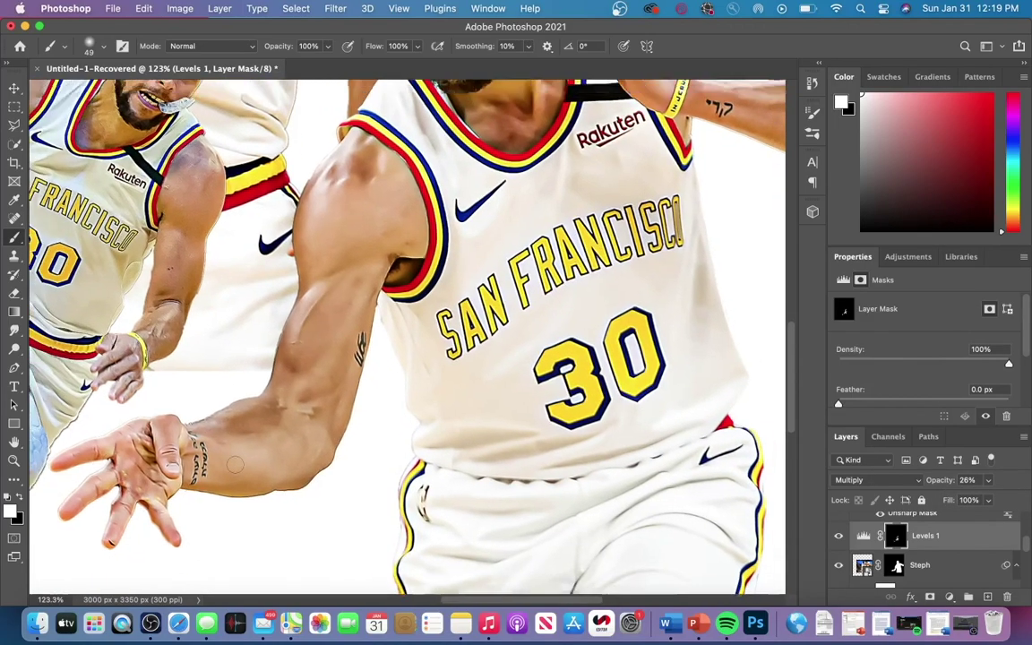
Step: Paint shadows over the rest of the smiling player's skin, set Levels 1 to 22% opacity and compare with the layer hidden
scroll(319, 305, up, 5)
scroll(319, 305, right, 4)
scroll(483, 340, right, 2)
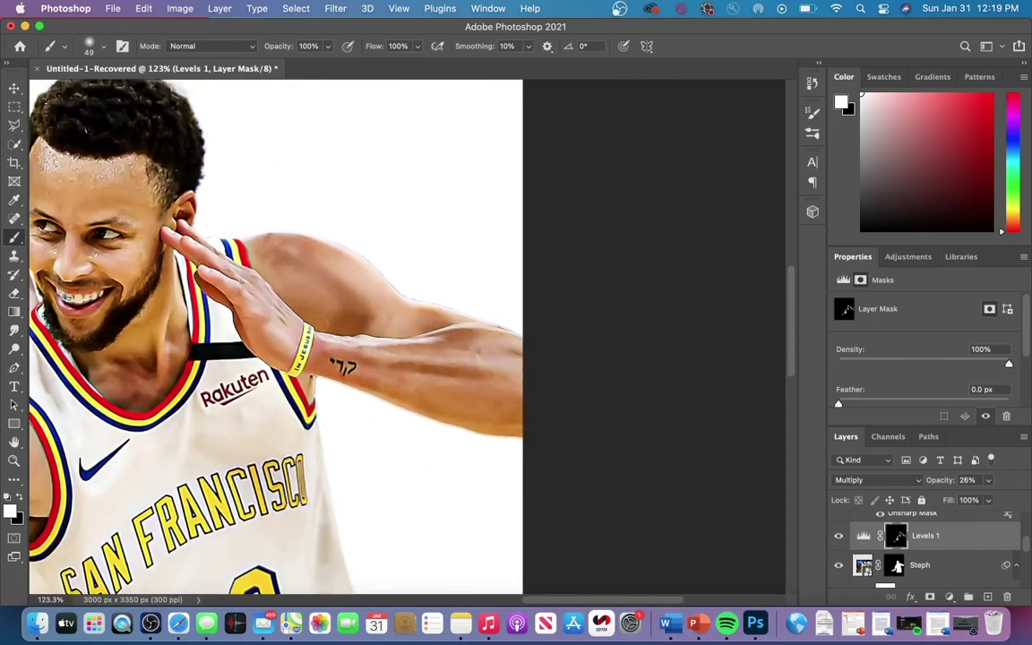
scroll(466, 367, down, 8)
scroll(465, 367, left, 4)
scroll(385, 354, up, 5)
click(989, 480)
drag(970, 498, 968, 497)
scroll(359, 305, up, 5)
scroll(359, 304, left, 1)
drag(269, 181, 260, 251)
drag(390, 199, 408, 237)
scroll(394, 269, up, 1)
scroll(366, 207, down, 6)
click(840, 537)
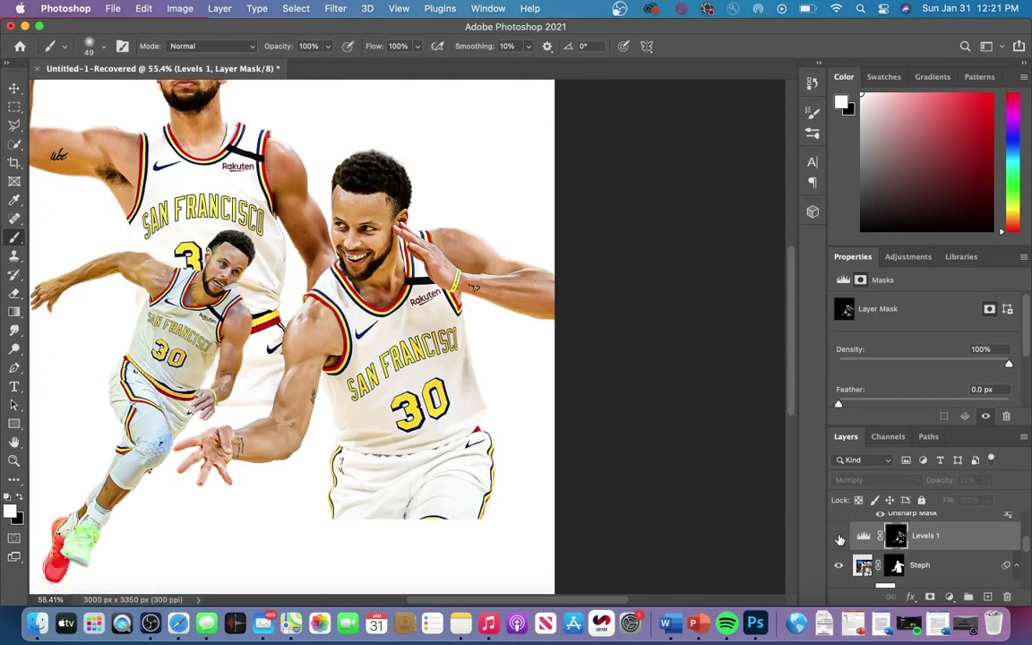
click(840, 537)
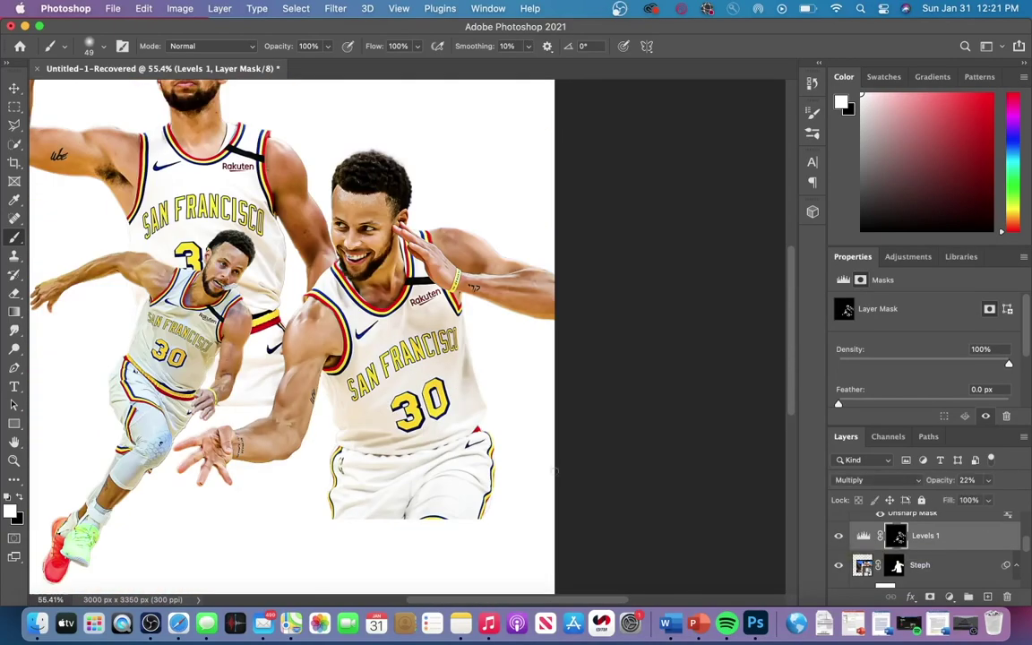
Step: Add a second Levels adjustment layer in Screen mode at 36% opacity and invert its mask to black
scroll(578, 488, down, 4)
scroll(579, 489, up, 5)
click(949, 596)
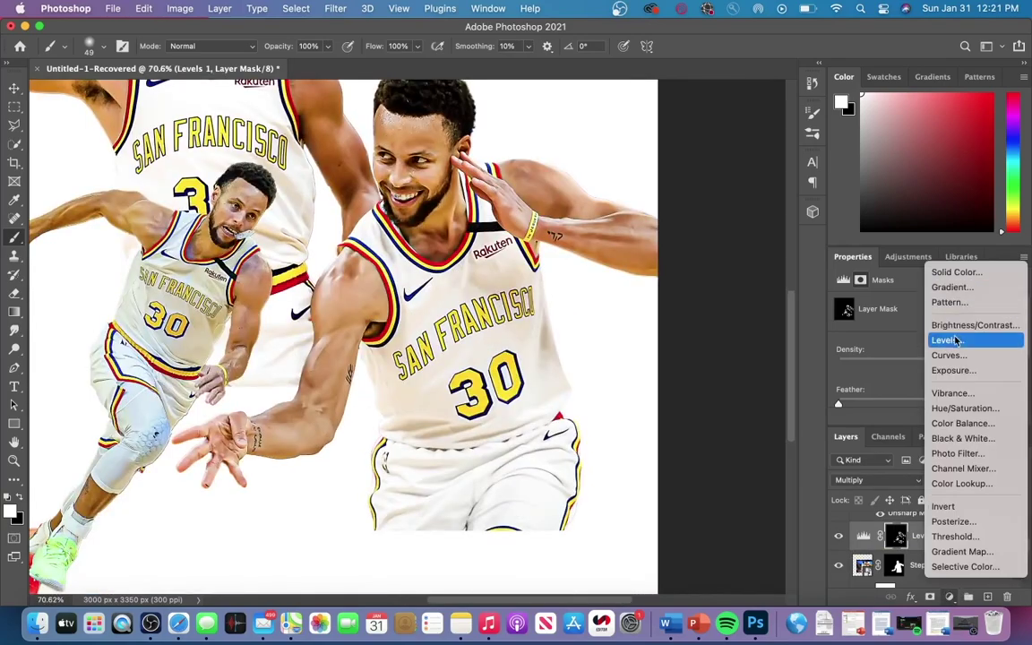
click(947, 339)
click(873, 480)
click(864, 481)
click(988, 480)
drag(986, 498, 948, 500)
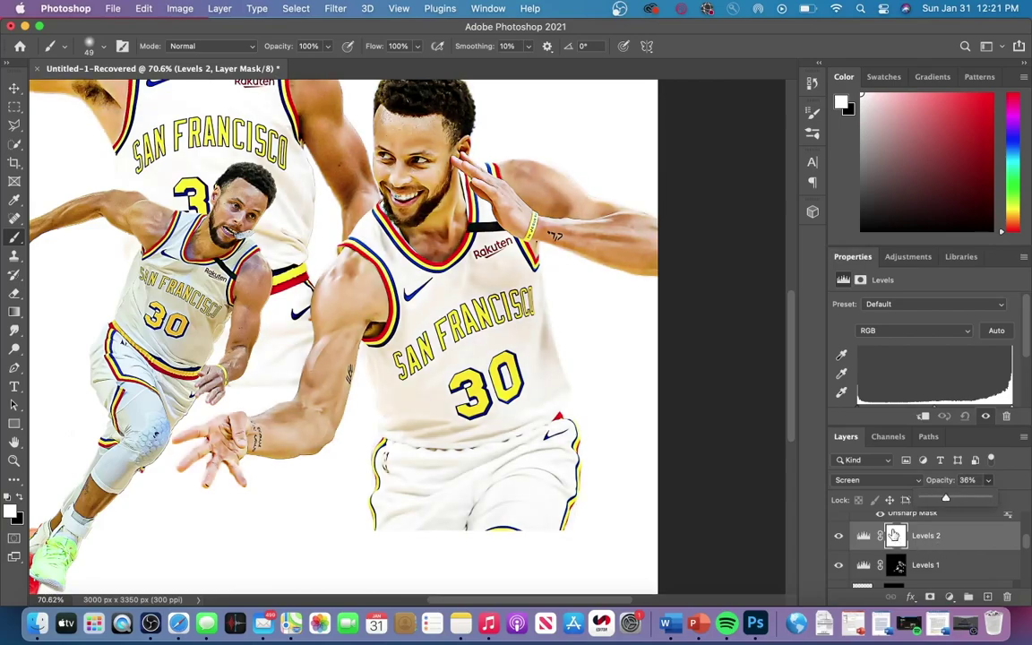
click(953, 539)
click(896, 536)
key(super+i)
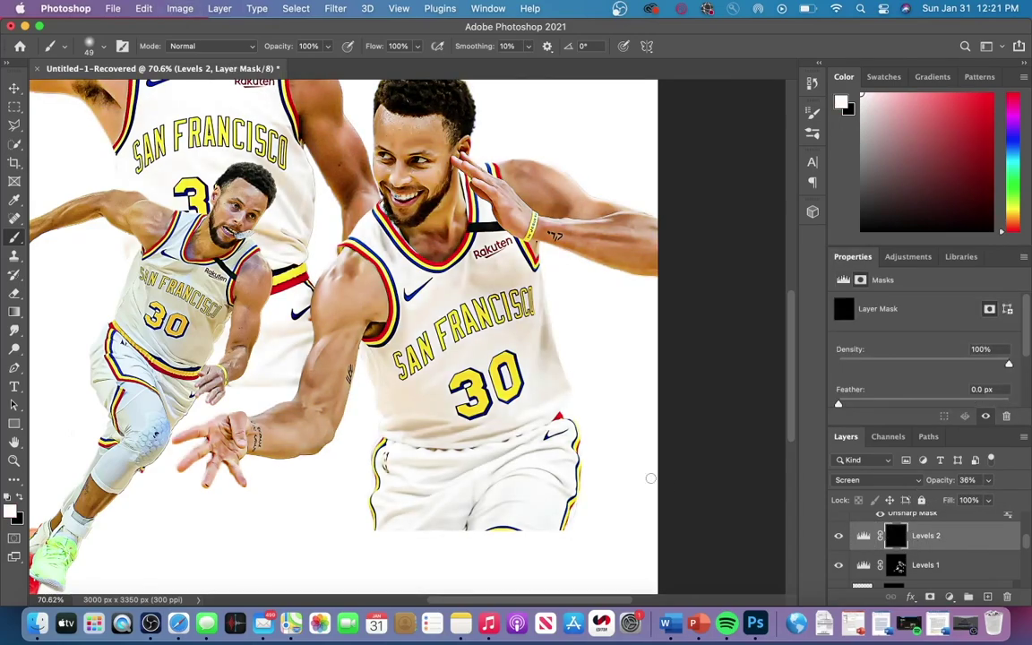
Step: Paint highlights on the smiling player's arms and head on the Levels 2 mask with an 86 px soft brush
scroll(272, 119, up, 5)
click(89, 45)
drag(109, 93, 118, 93)
mouse_move(254, 225)
mouse_down()
mouse_move(244, 245)
mouse_move(320, 239)
mouse_move(267, 299)
mouse_move(259, 410)
mouse_up()
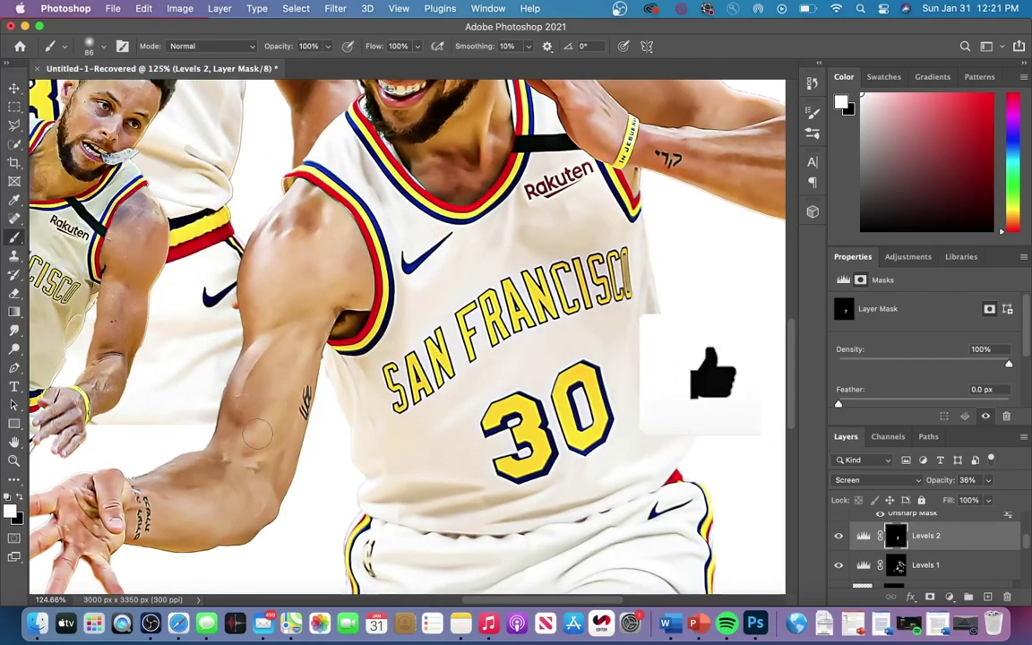
scroll(258, 455, down, 5)
scroll(258, 455, left, 3)
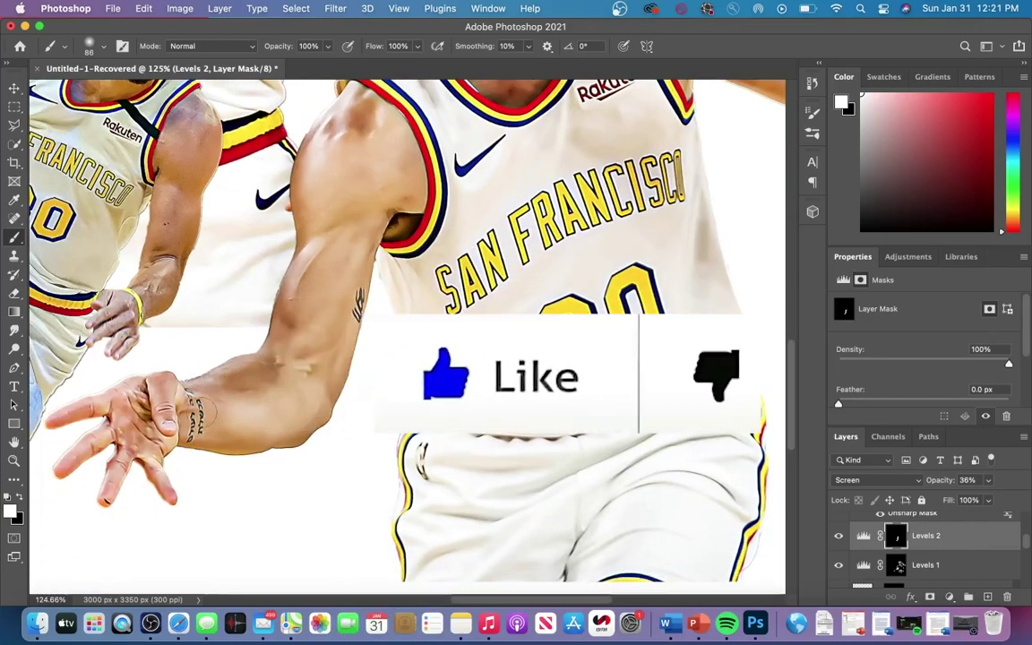
scroll(349, 304, down, 5)
scroll(327, 206, right, 3)
scroll(315, 172, up, 7)
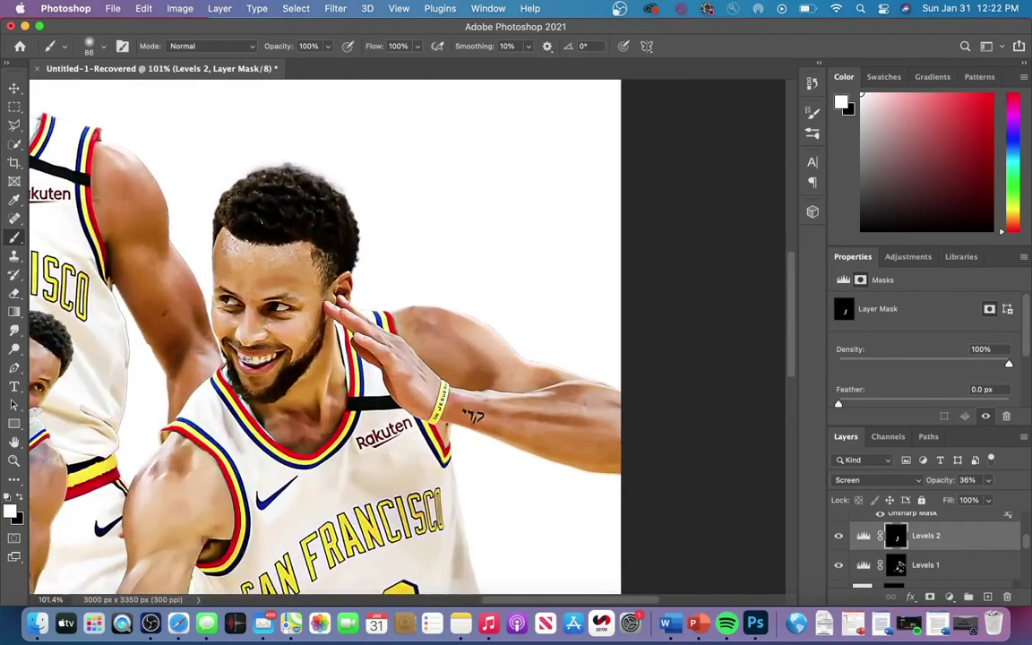
drag(315, 172, 220, 183)
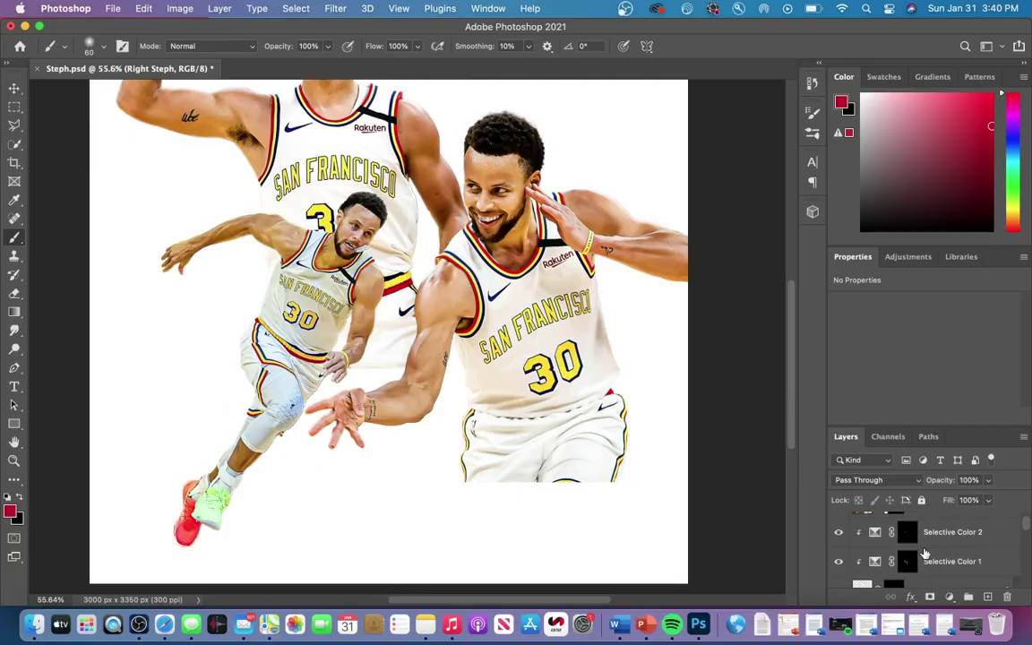
Step: Toggle the Selective Color 1 and 2 layers to compare the running player's skin tones with and without correction
click(838, 534)
scroll(337, 313, up, 10)
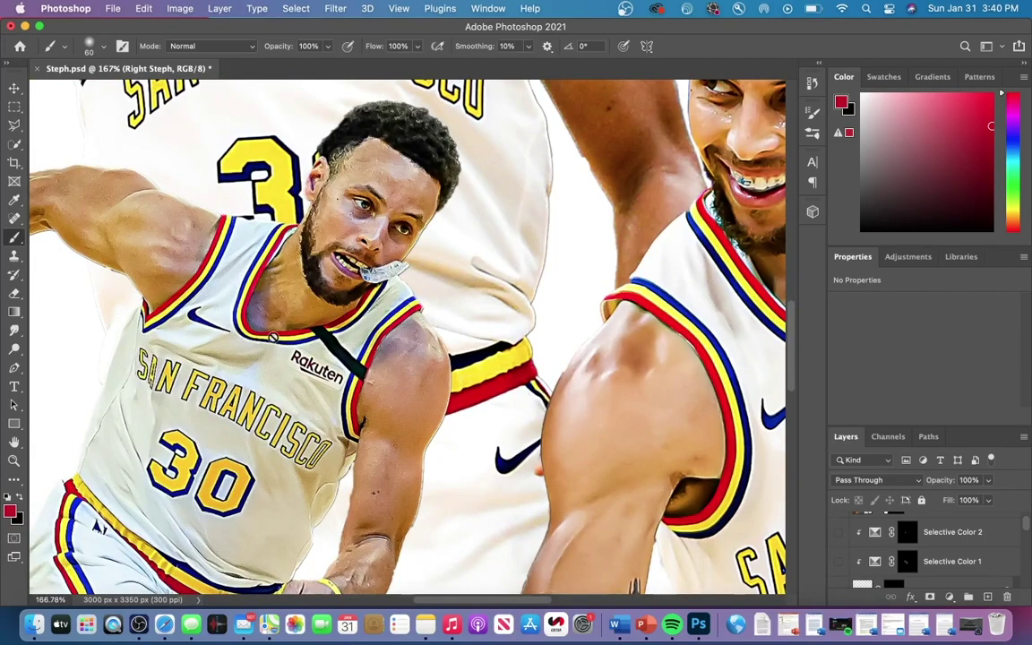
scroll(416, 380, down, 2)
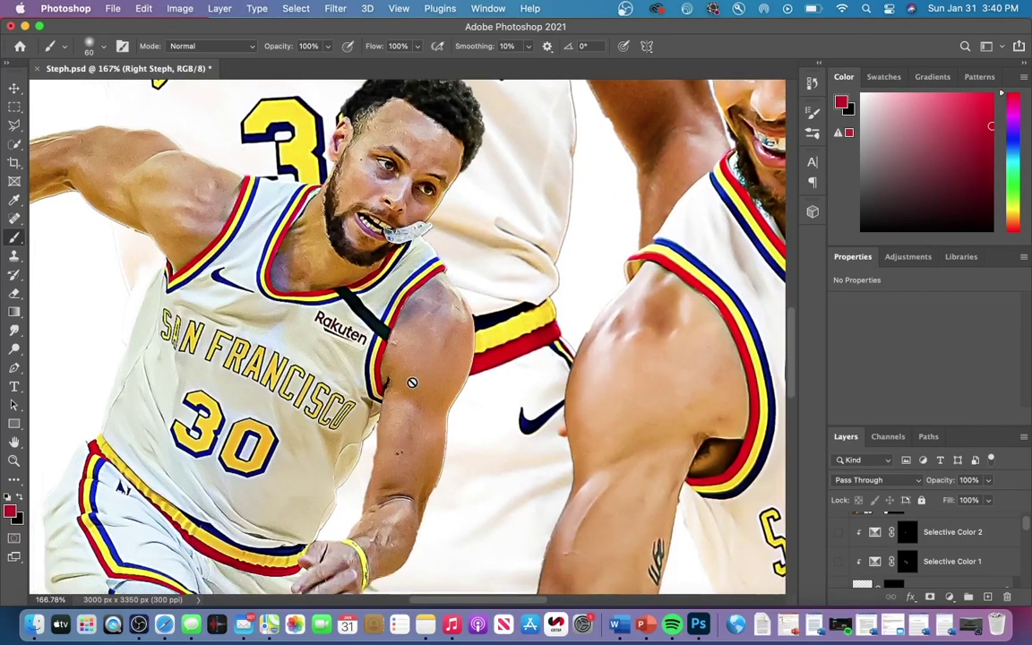
click(839, 562)
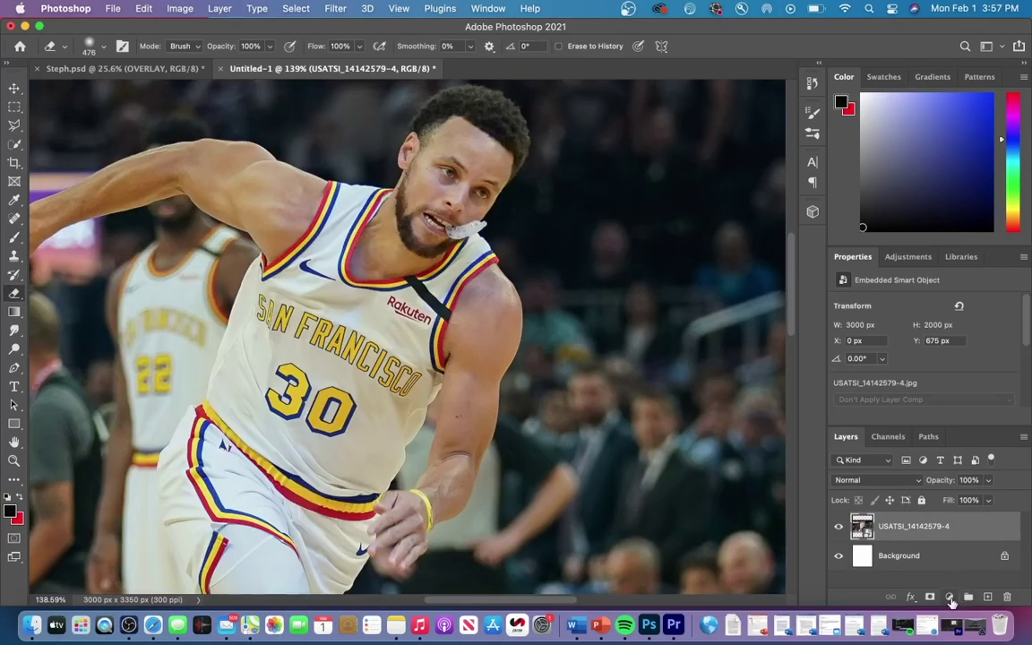
Step: Add a Selective Color adjustment to the photo with Neutrals at Cyan -39, Magenta -17 and Yellow +30
click(950, 596)
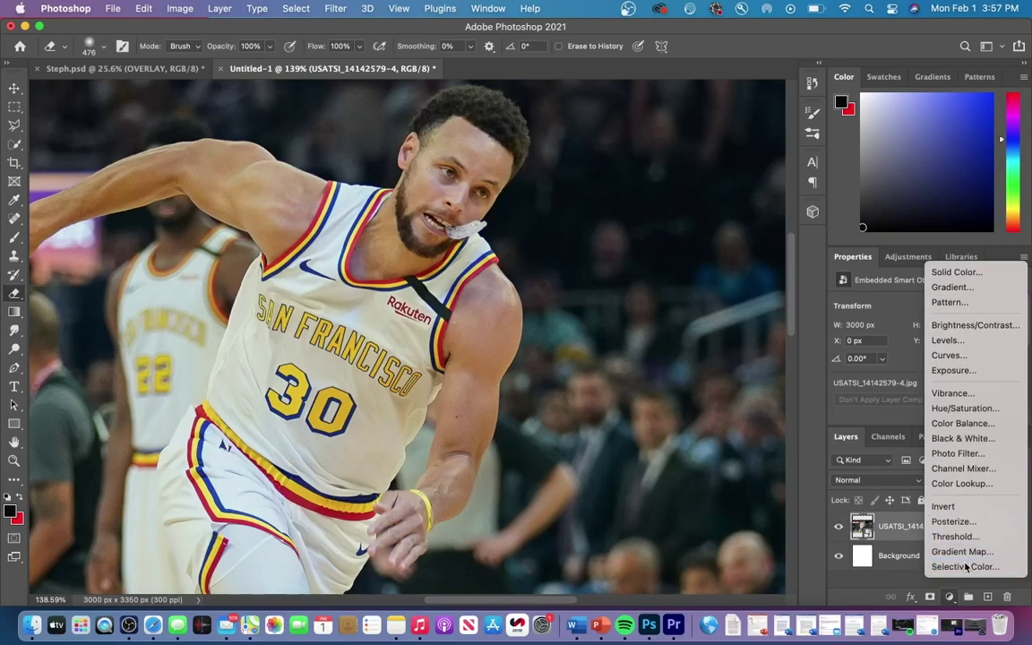
click(966, 567)
click(906, 321)
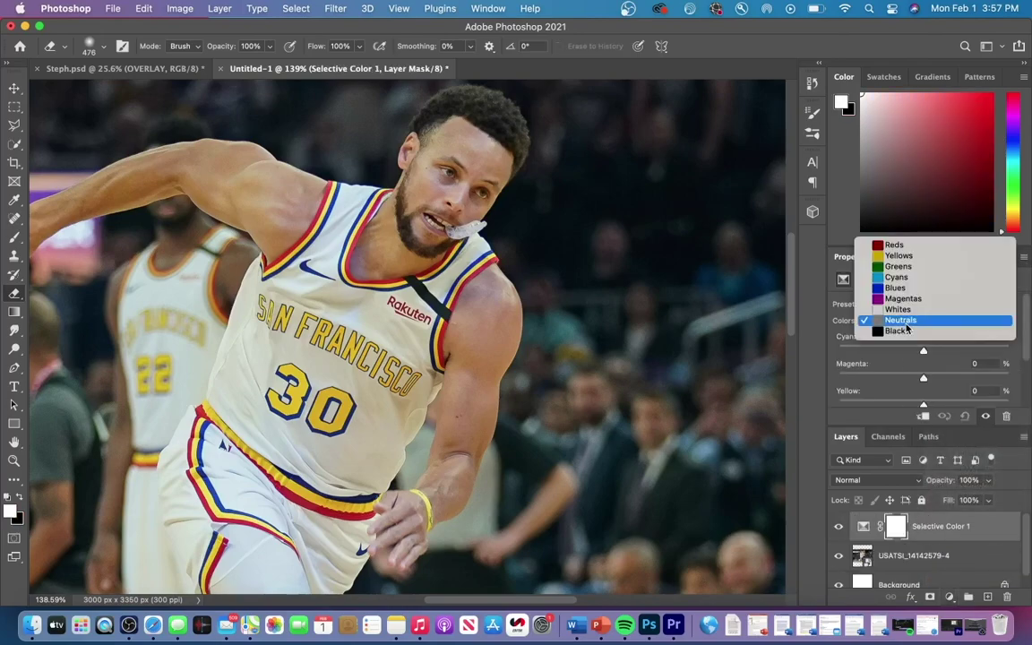
click(901, 320)
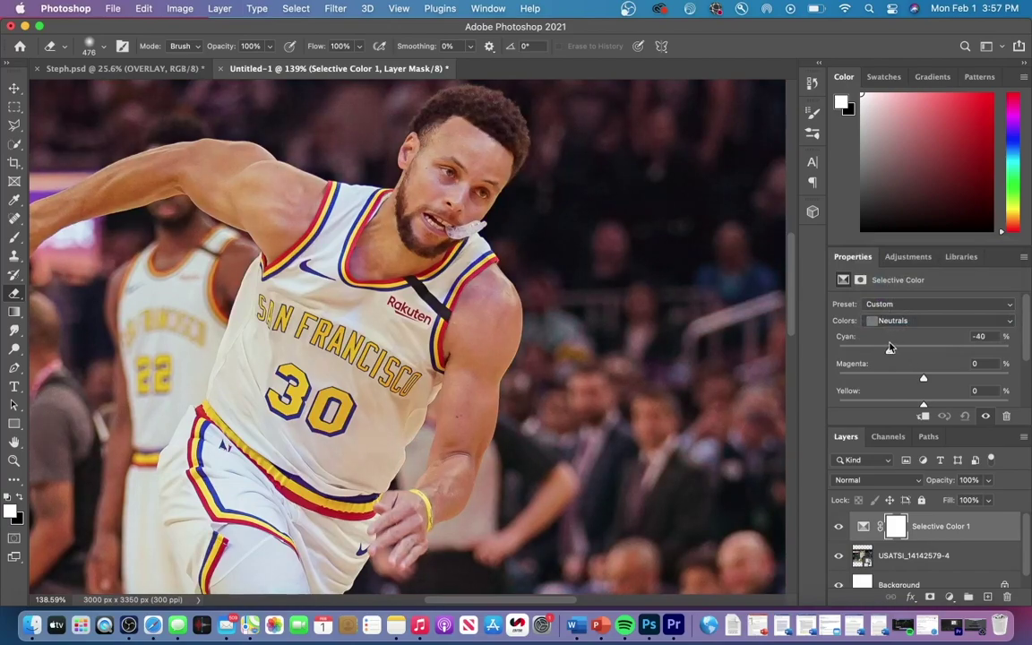
mouse_move(925, 378)
mouse_down()
mouse_move(954, 379)
mouse_move(910, 377)
mouse_up()
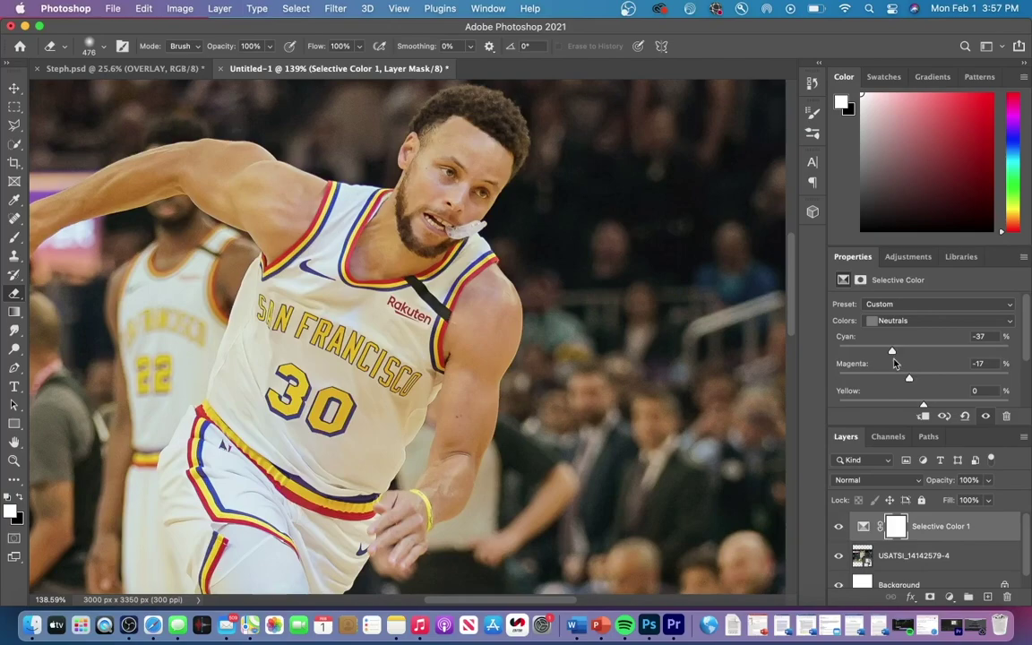
scroll(928, 391, down, 2)
drag(957, 376, 945, 377)
Step: Invert the Selective Color mask to black and start brushing the correction onto the player's shoulder
key(super+i)
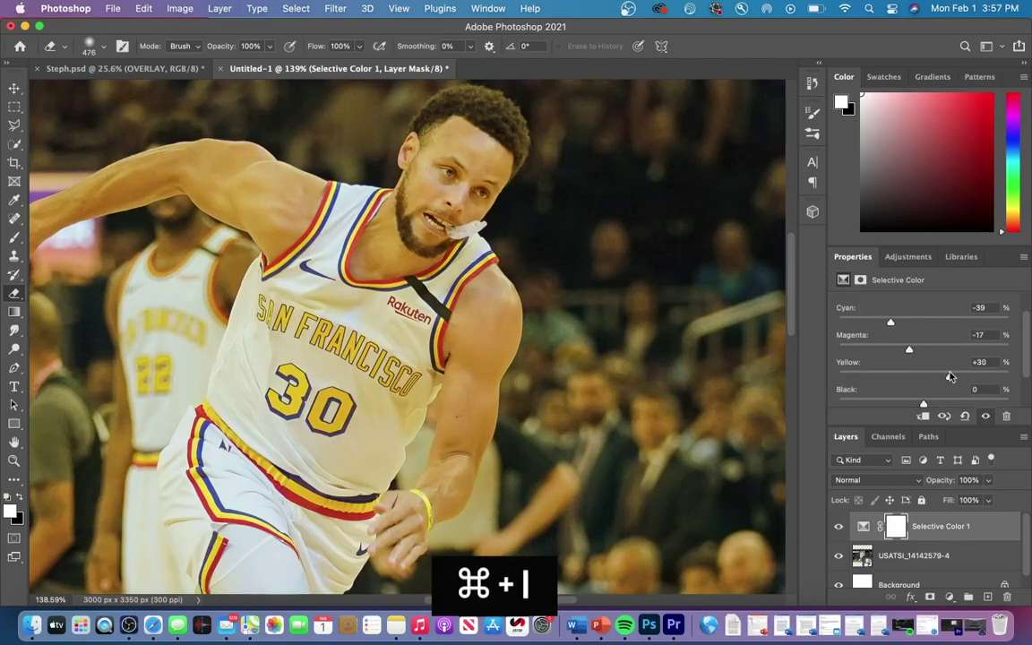
click(860, 280)
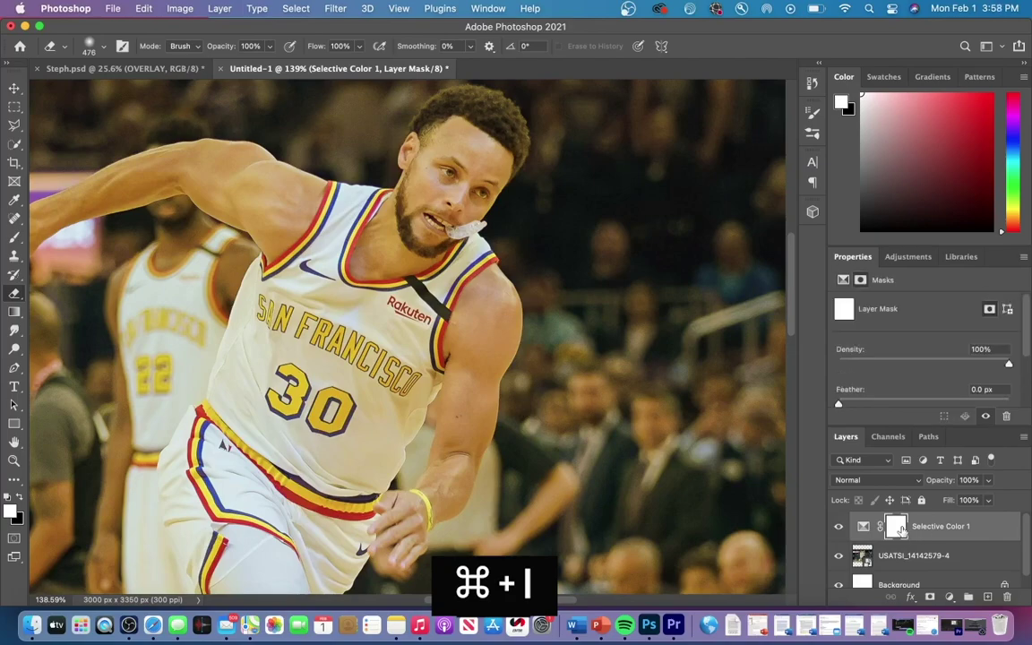
key(super+i)
key(b)
click(103, 46)
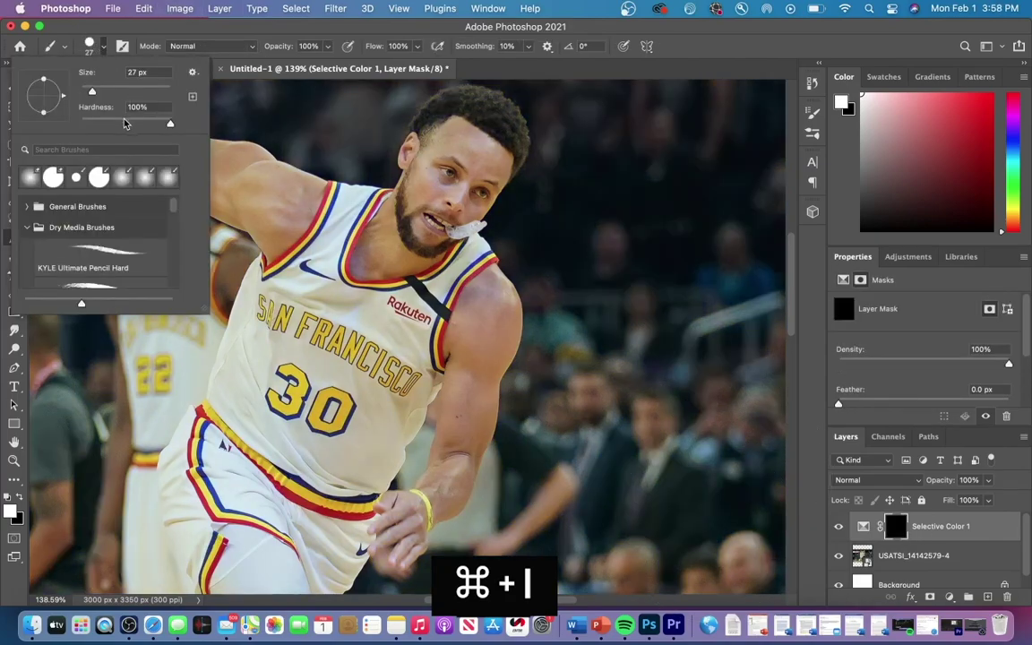
click(492, 296)
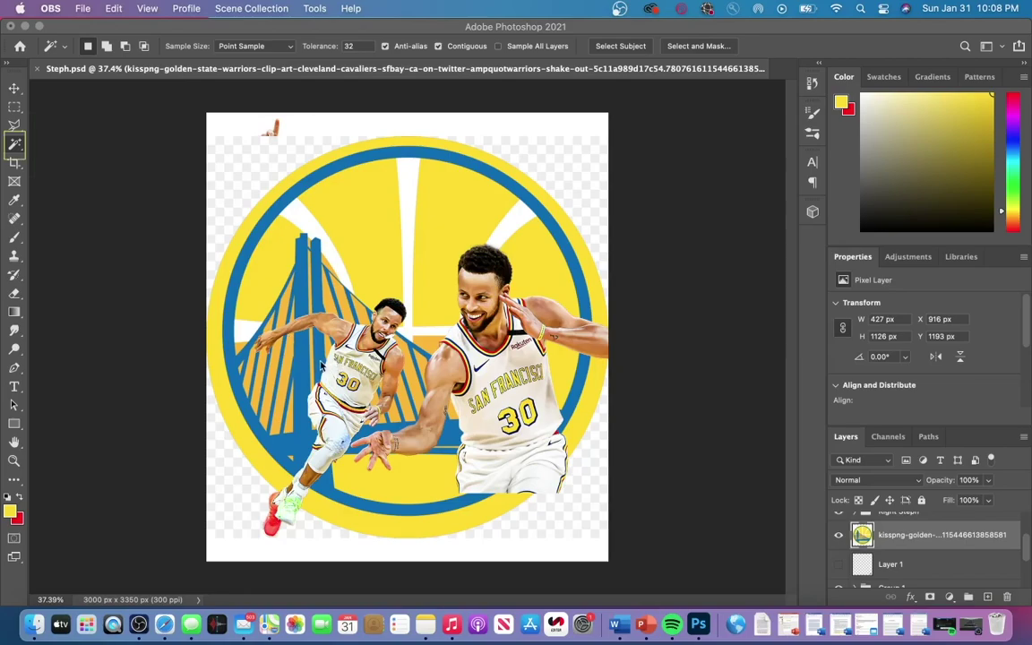
Step: Select the orange strip behind the running player in the logo's bridge and fill it with yellow
click(277, 382)
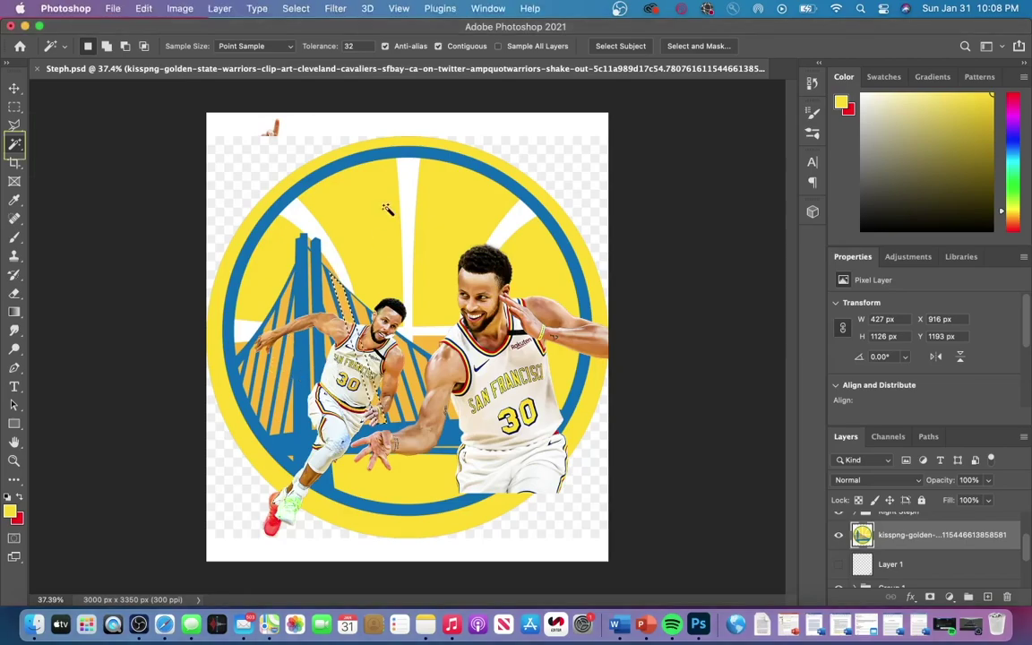
click(136, 8)
click(132, 204)
click(612, 243)
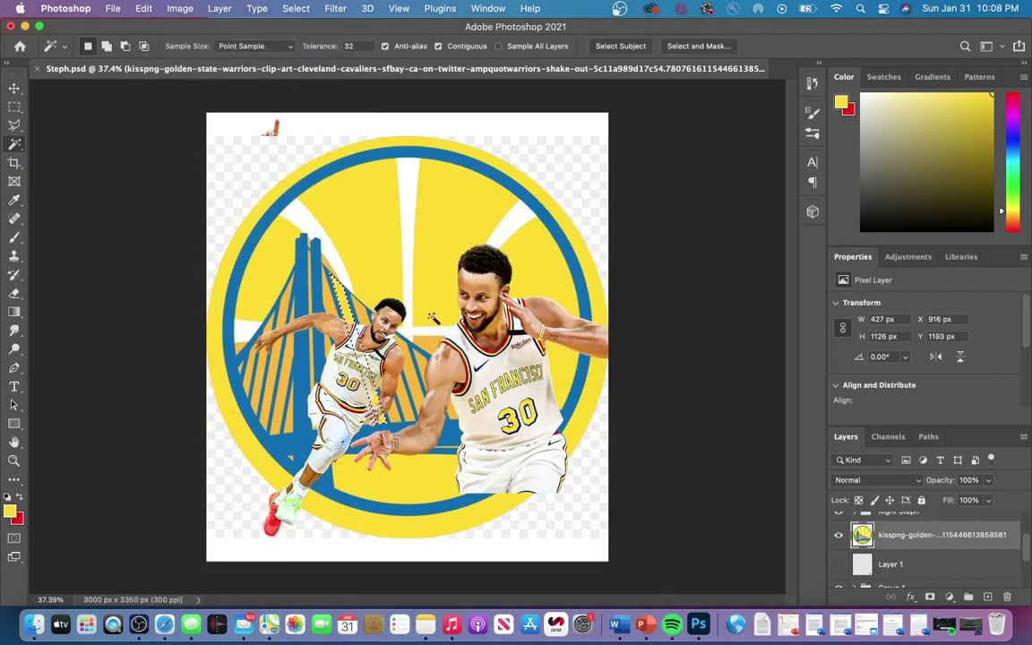
Step: Select the orange bridge strip between the two players and fill it with yellow at 100% opacity
scroll(406, 301, up, 3)
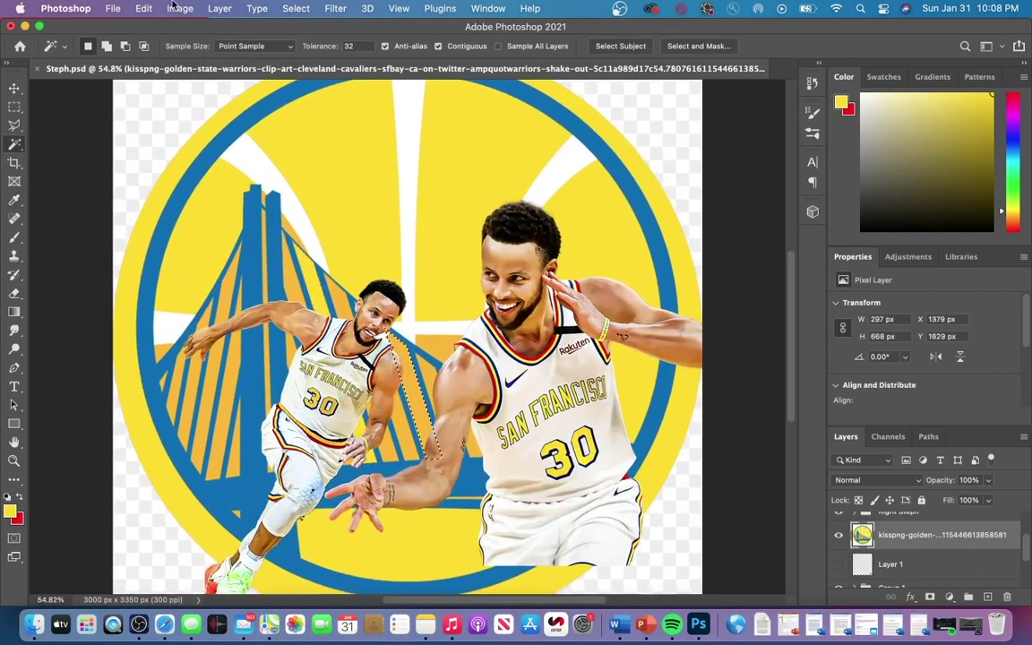
click(145, 9)
click(240, 227)
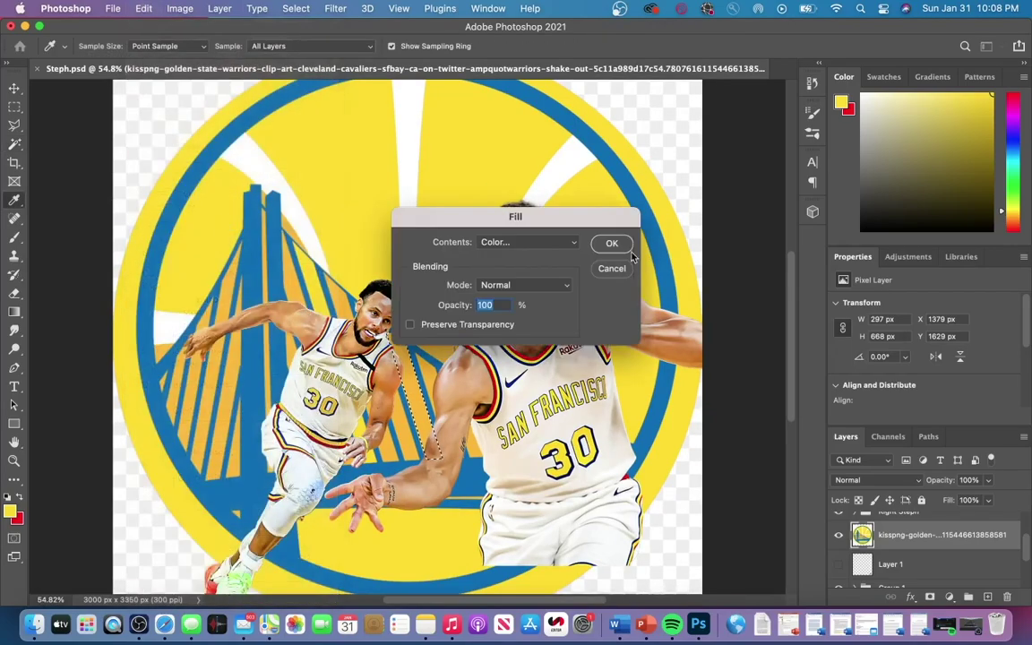
click(611, 243)
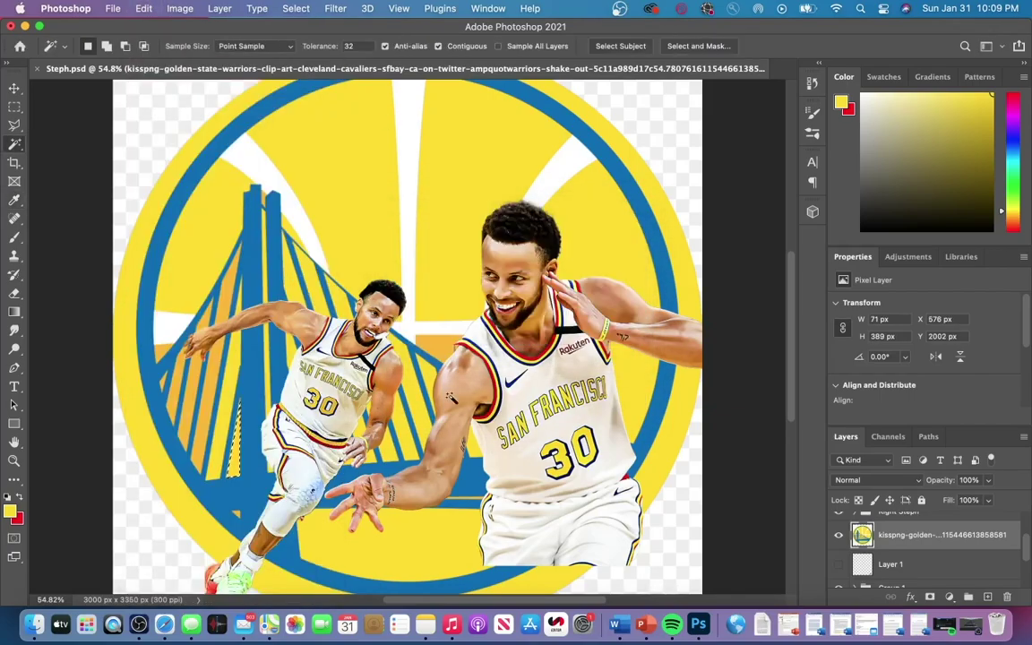
Step: Fill the selected narrow orange triangle beside the bridge tower's base with yellow
click(143, 8)
click(161, 225)
click(612, 243)
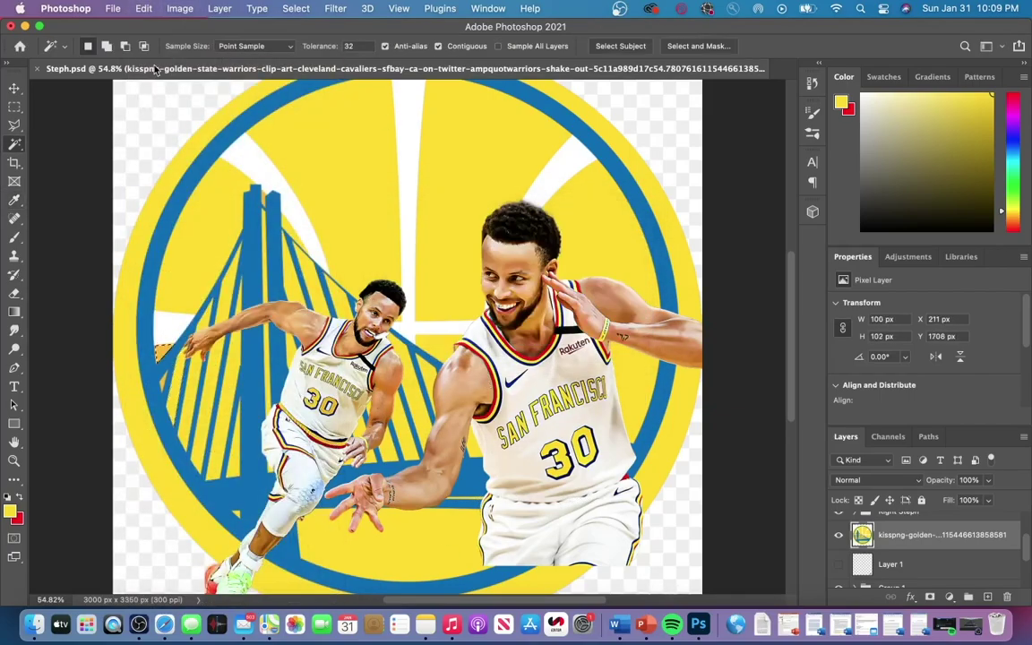
Step: Fill the selected white stripe at the top centre of the logo with red #f90000
click(179, 8)
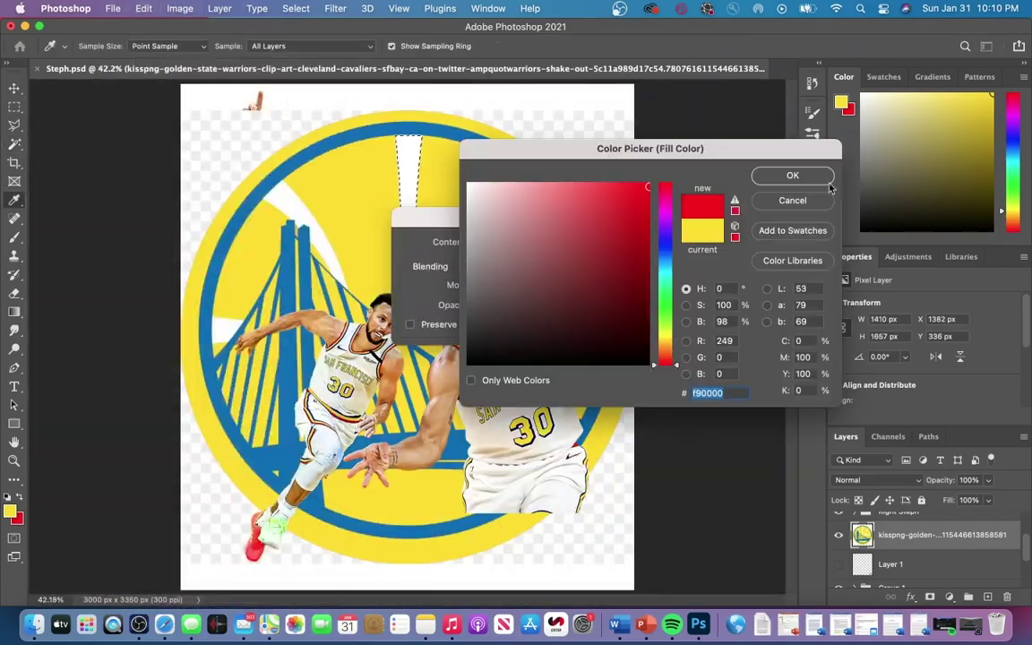
key(Return)
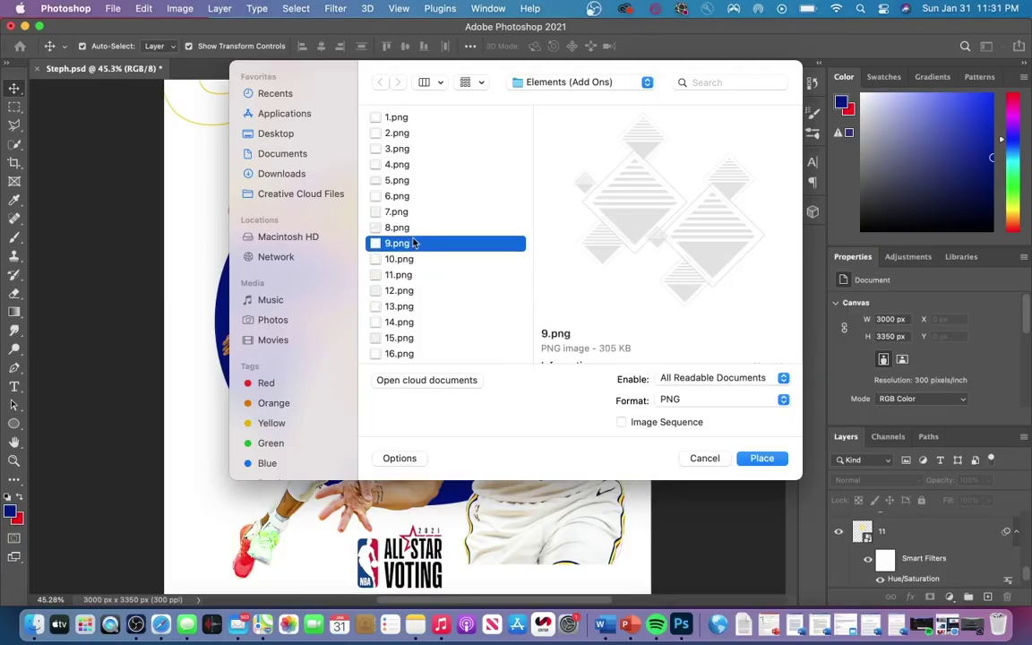
Step: Preview the numbered patterns in the Elements (Add Ons) folder and place the hexagon pattern 6.png in the poster
click(412, 228)
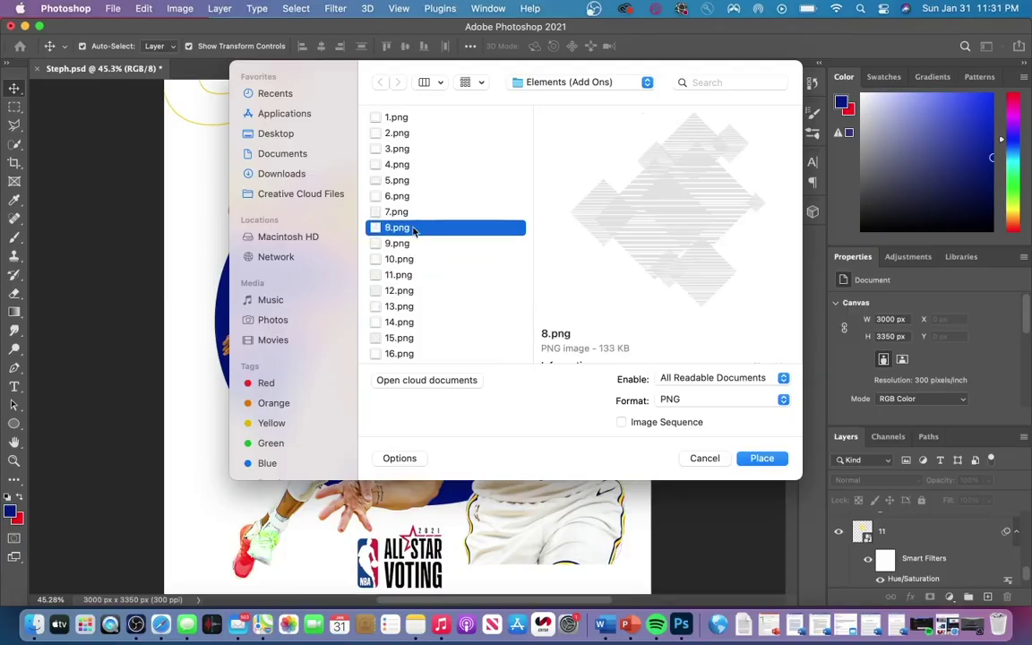
click(411, 215)
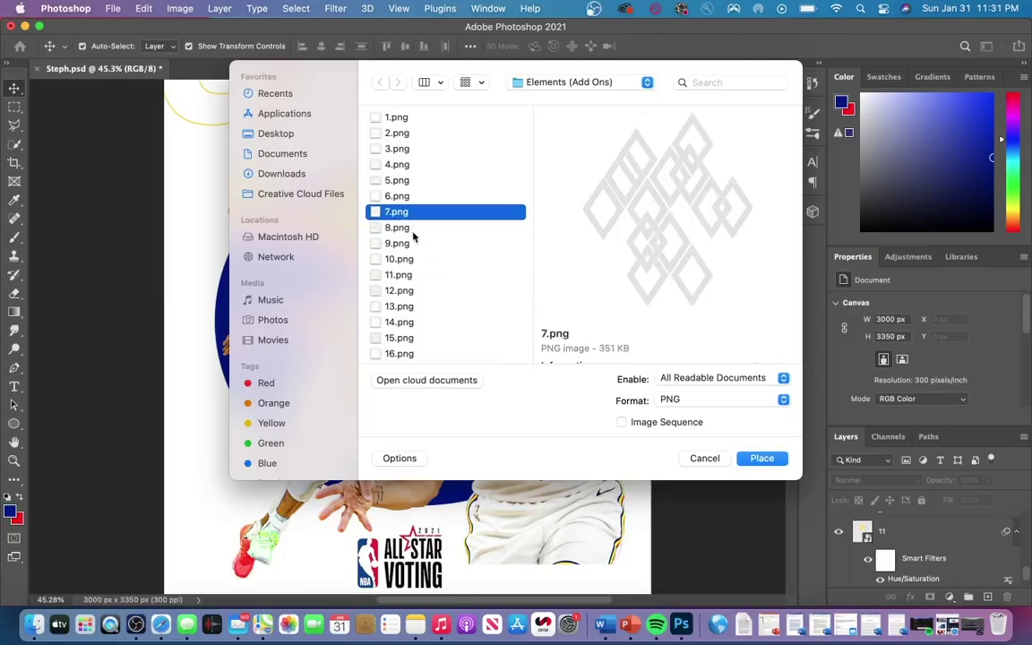
click(407, 197)
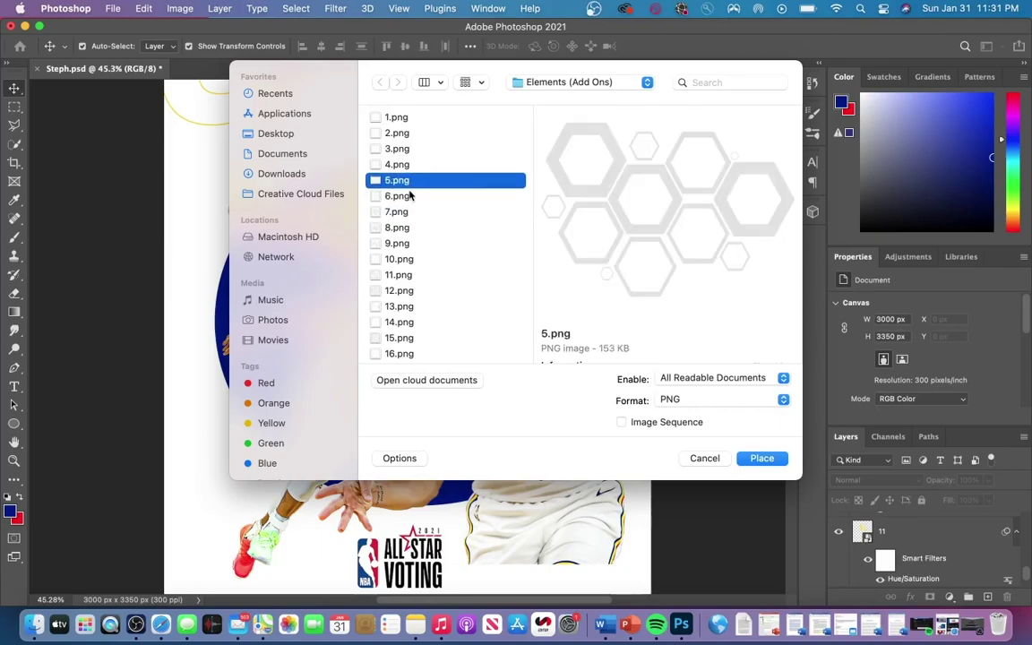
click(762, 457)
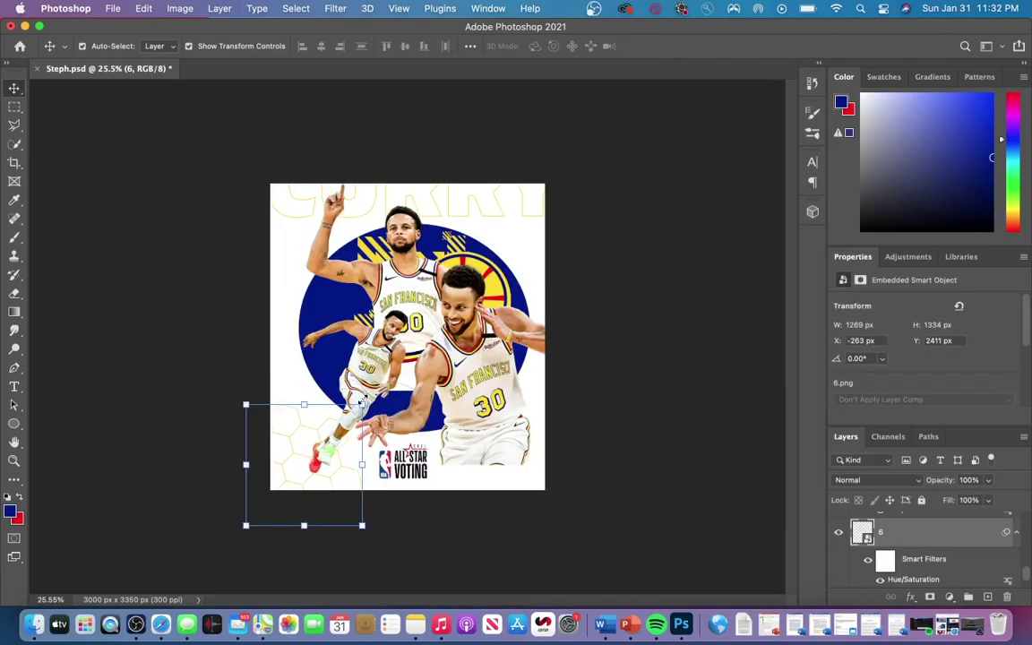
Step: Apply a Spin Radial Blur with an amount of 32 at Good quality to the hexagon pattern in the poster's lower-left corner
click(334, 7)
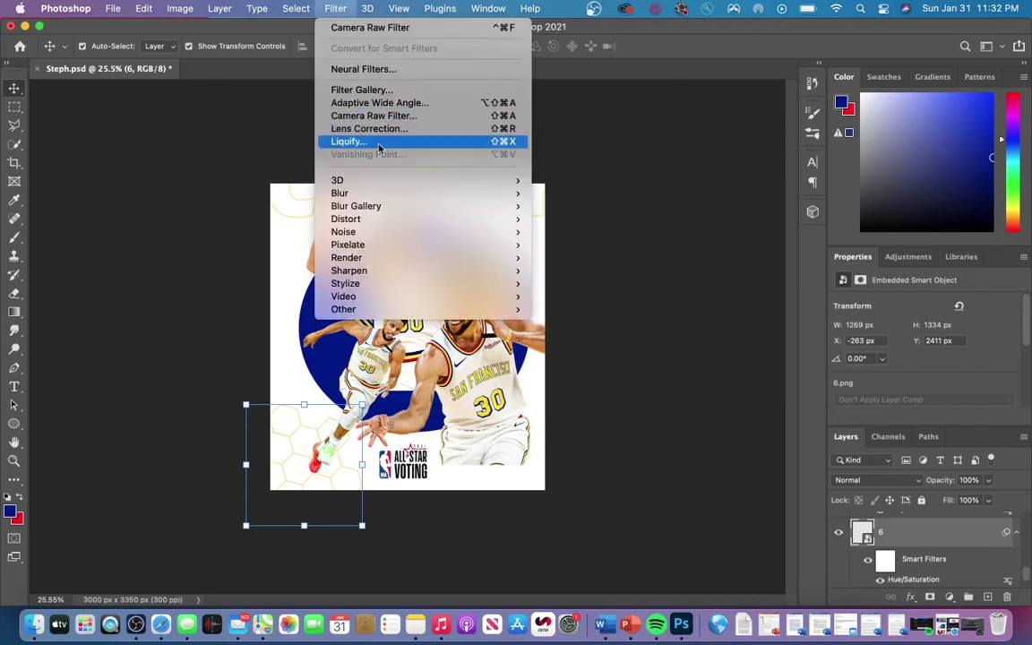
mouse_move(364, 194)
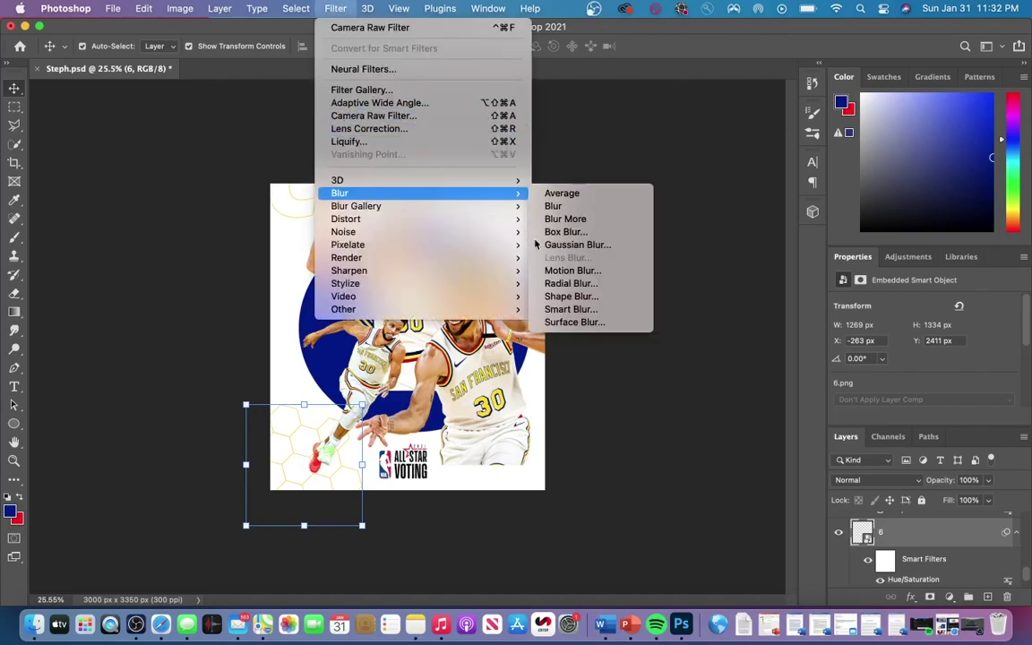
click(583, 284)
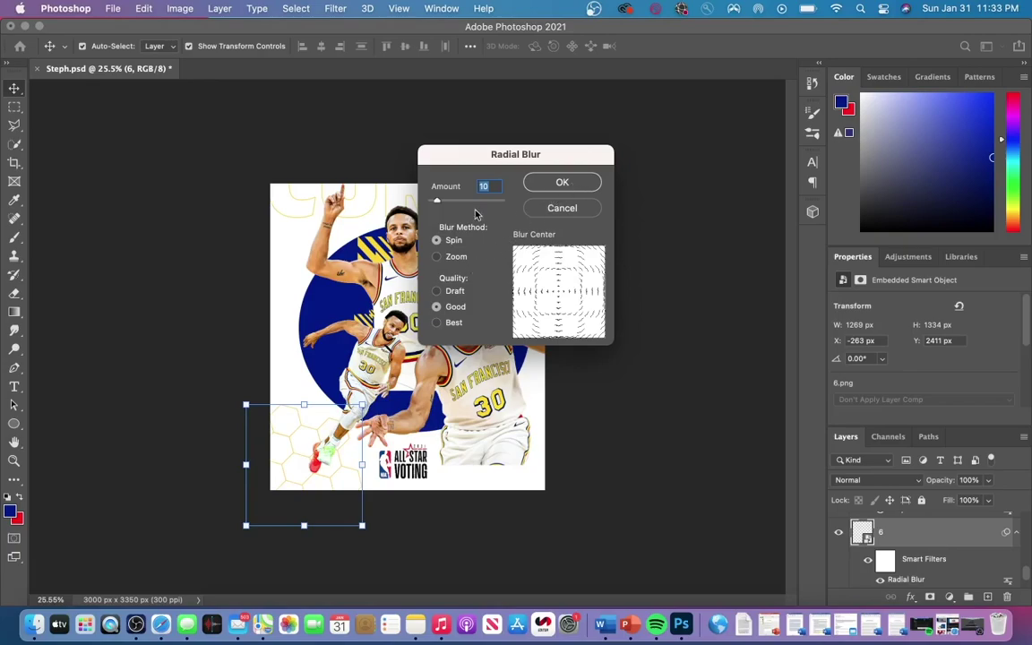
drag(434, 202, 453, 200)
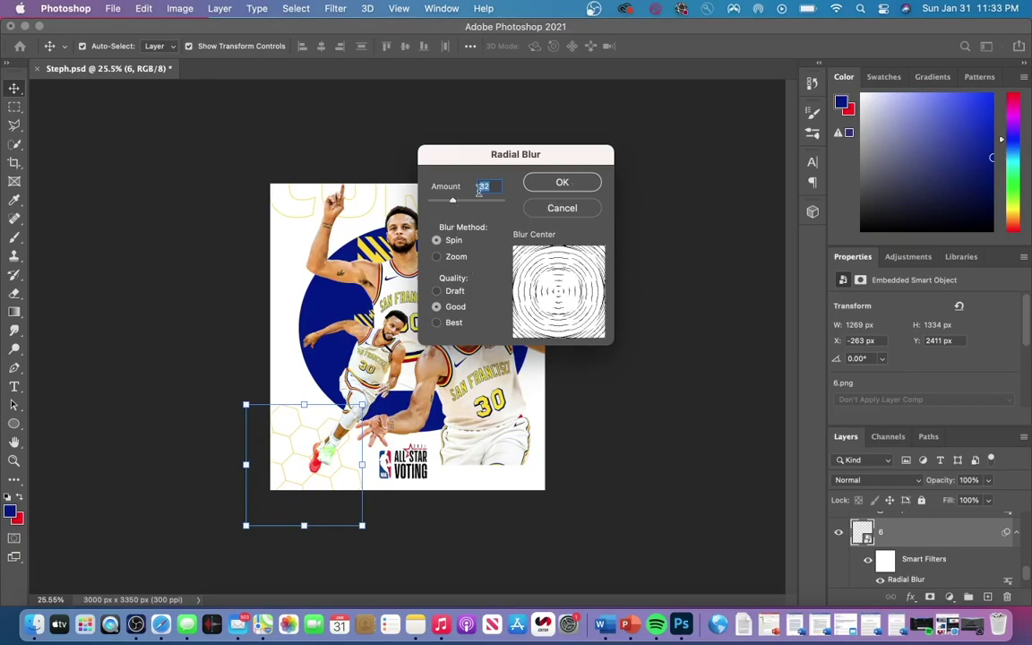
click(563, 183)
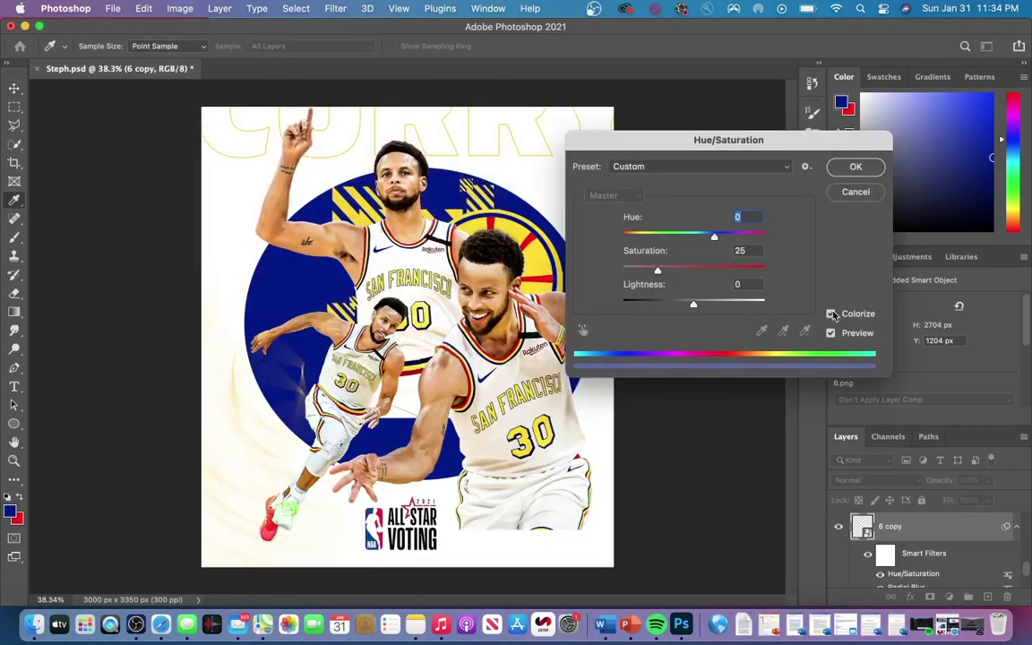
Step: Colorize the blurred hexagon copy red using Hue/Saturation with hue 360 and saturation about 90
click(833, 314)
drag(717, 235, 764, 236)
drag(656, 270, 757, 268)
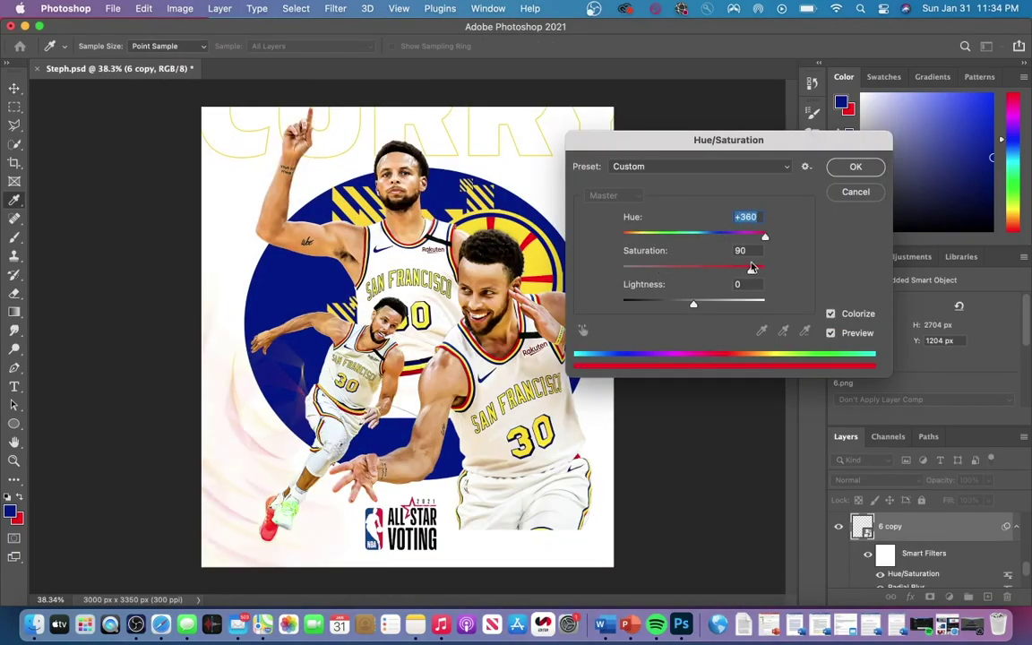
click(856, 167)
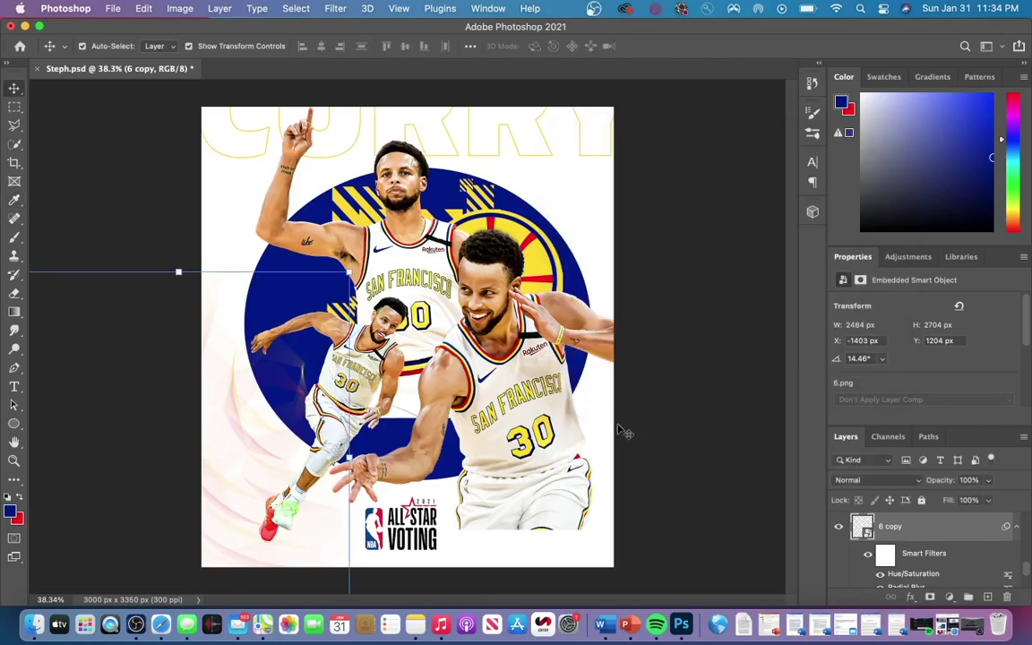
Step: Duplicate the red swirl layer and move the duplicate higher along the poster's left edge
key(super+j)
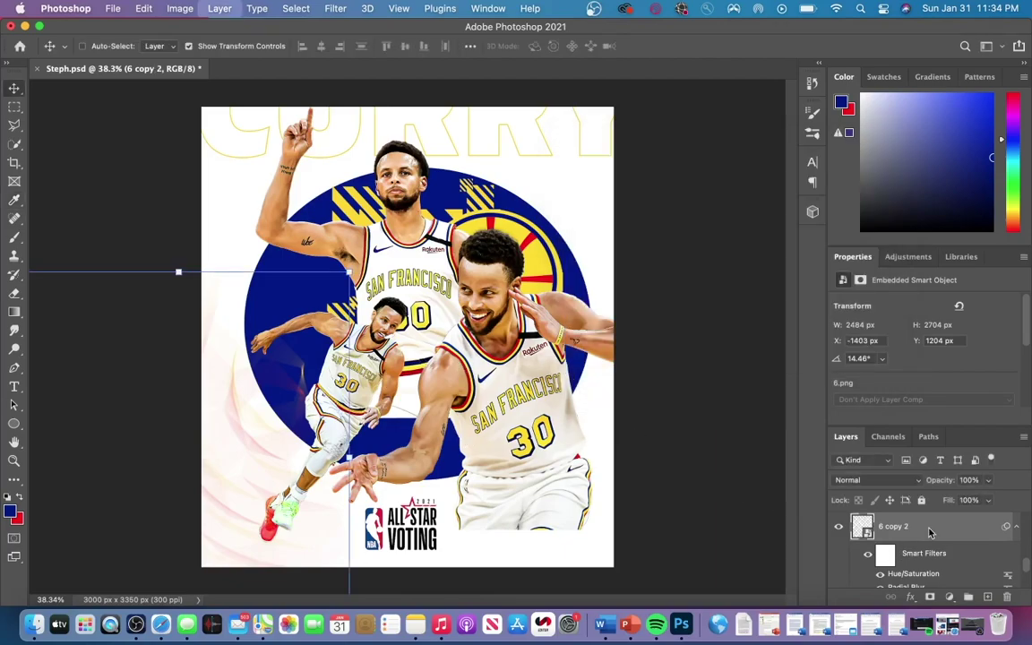
key(super+t)
drag(260, 404, 279, 303)
click(679, 45)
Step: Lower the saturation of the duplicated swirl layer with a Hue/Saturation adjustment
click(179, 8)
mouse_move(207, 46)
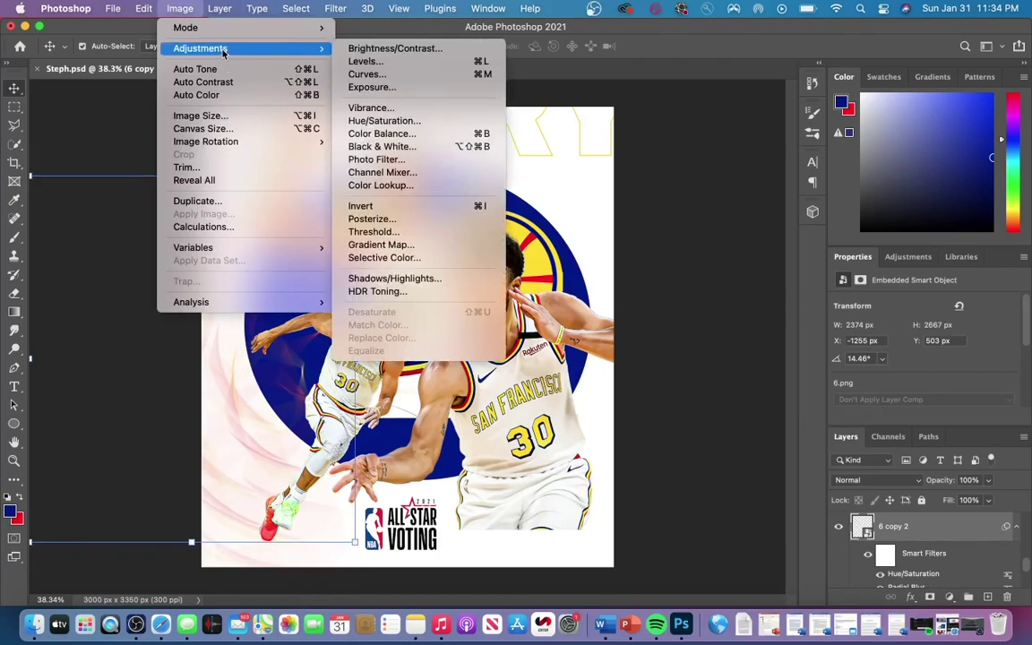
click(380, 120)
drag(752, 269, 730, 269)
click(845, 172)
Step: Move the duplicated swirl across to the right side of the poster
key(super+t)
drag(296, 362, 617, 274)
click(678, 46)
key(super+t)
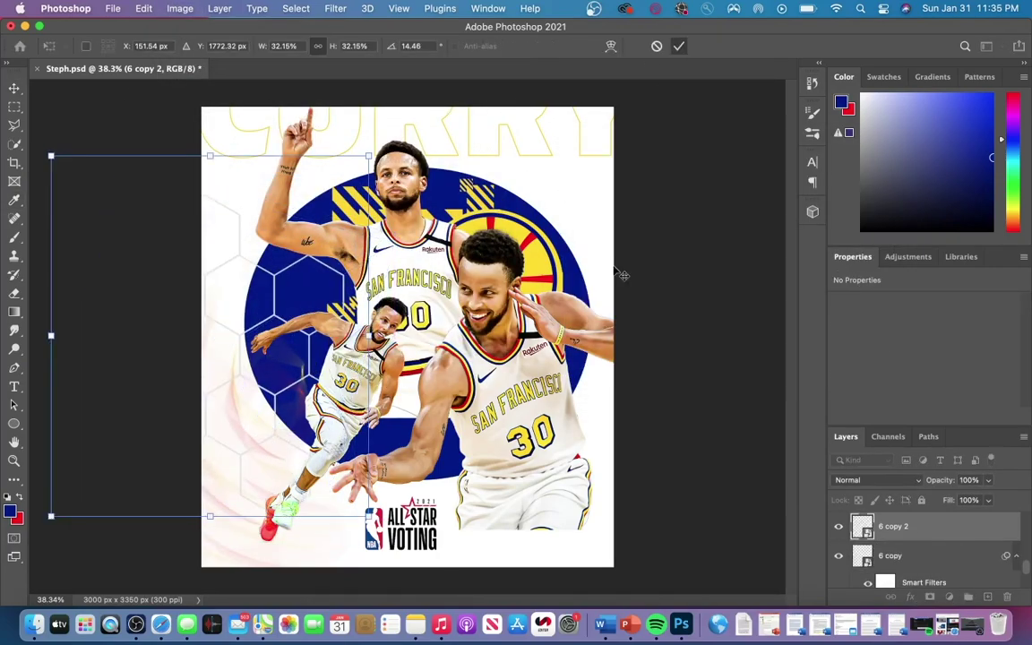
key(Return)
scroll(618, 274, down, 2)
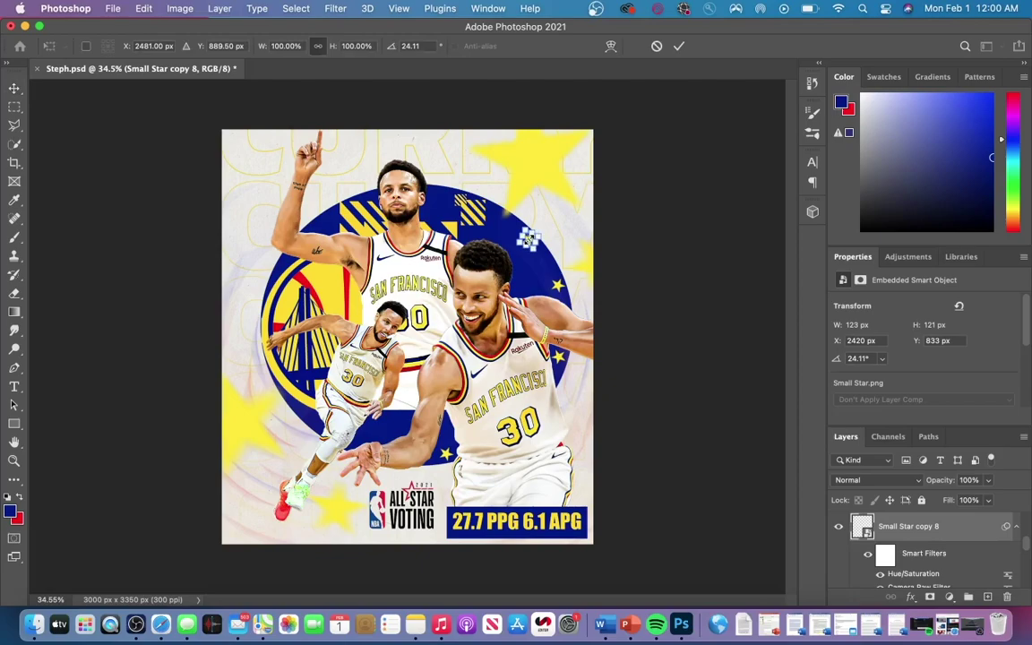
Step: Enlarge the Small Star copy 8 layer to about 1188% and position it in the poster's upper-left corner
scroll(530, 240, up, 3)
drag(555, 206, 391, 215)
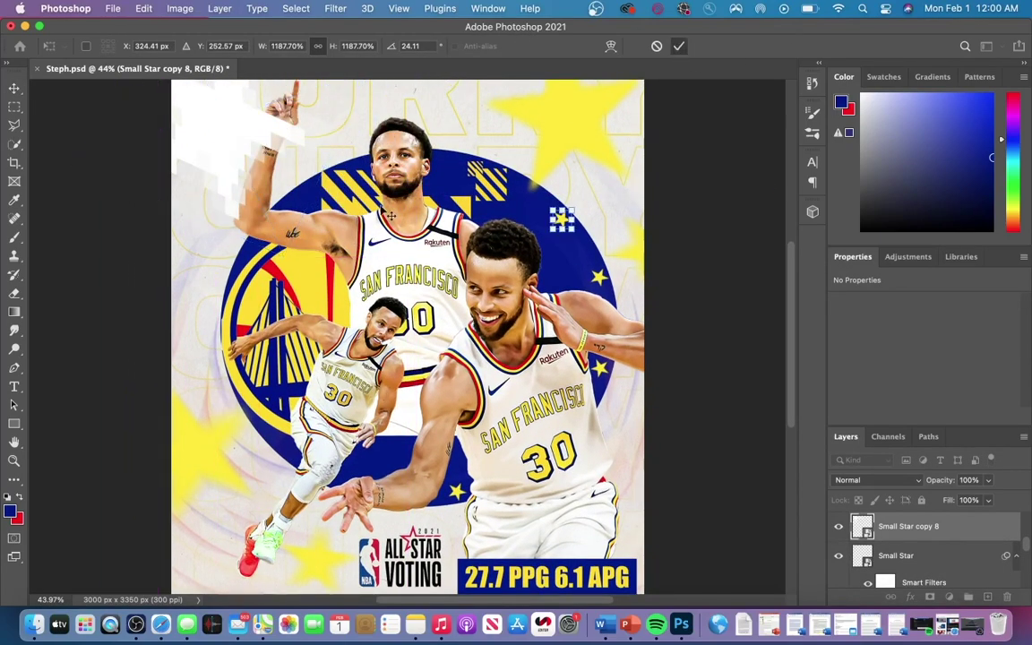
click(679, 45)
scroll(358, 233, down, 2)
key(super+t)
drag(285, 179, 251, 163)
click(679, 45)
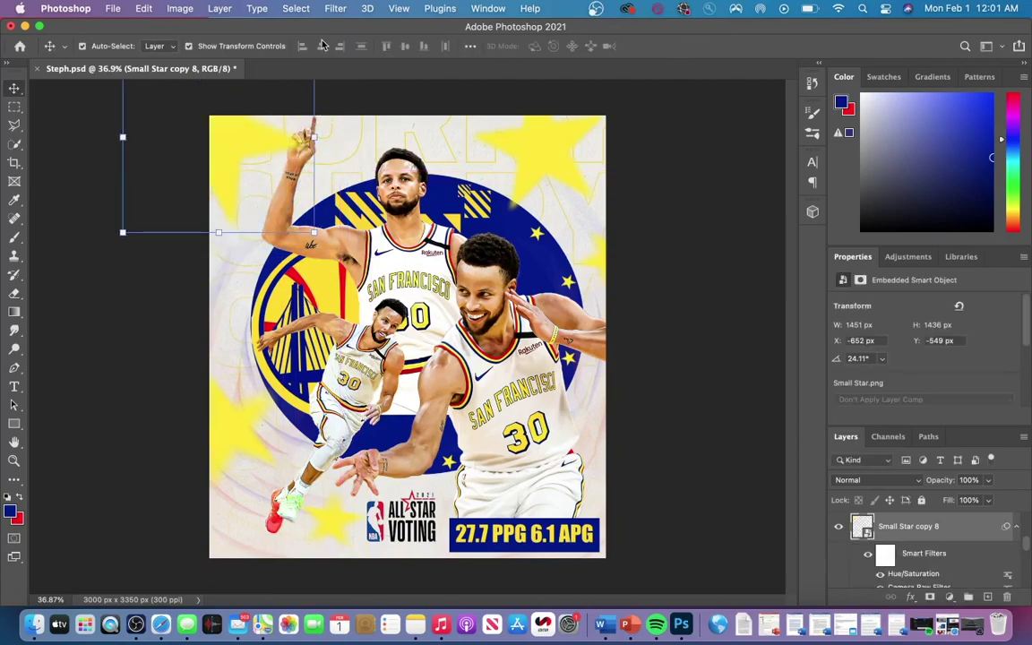
Step: Apply a Motion Blur at a -60° angle to the large upper-left star and adjust its blur distance
click(336, 8)
mouse_move(358, 193)
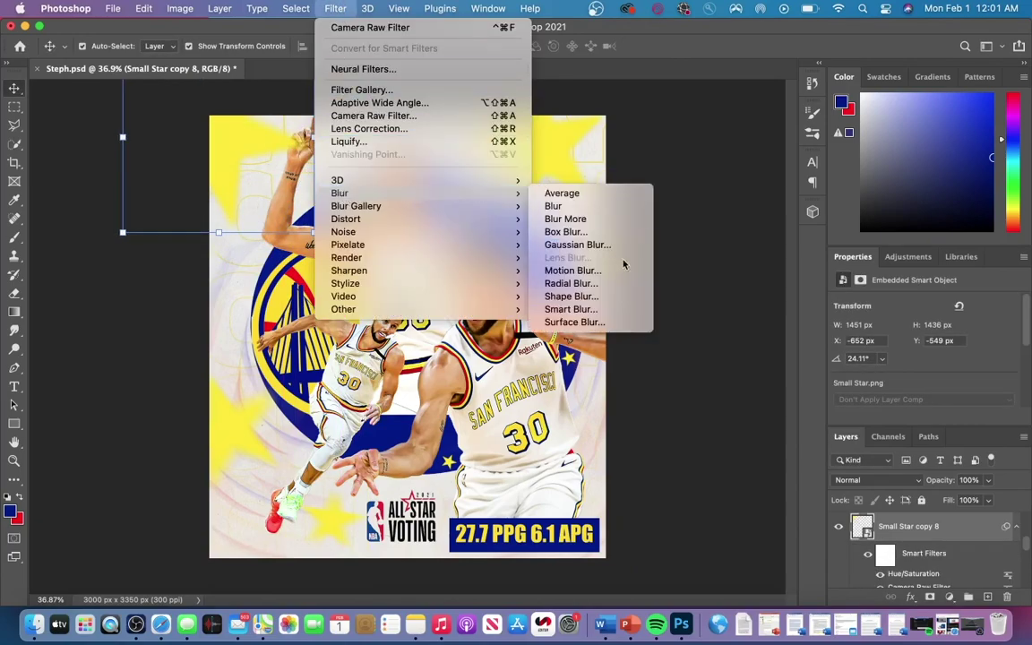
click(573, 270)
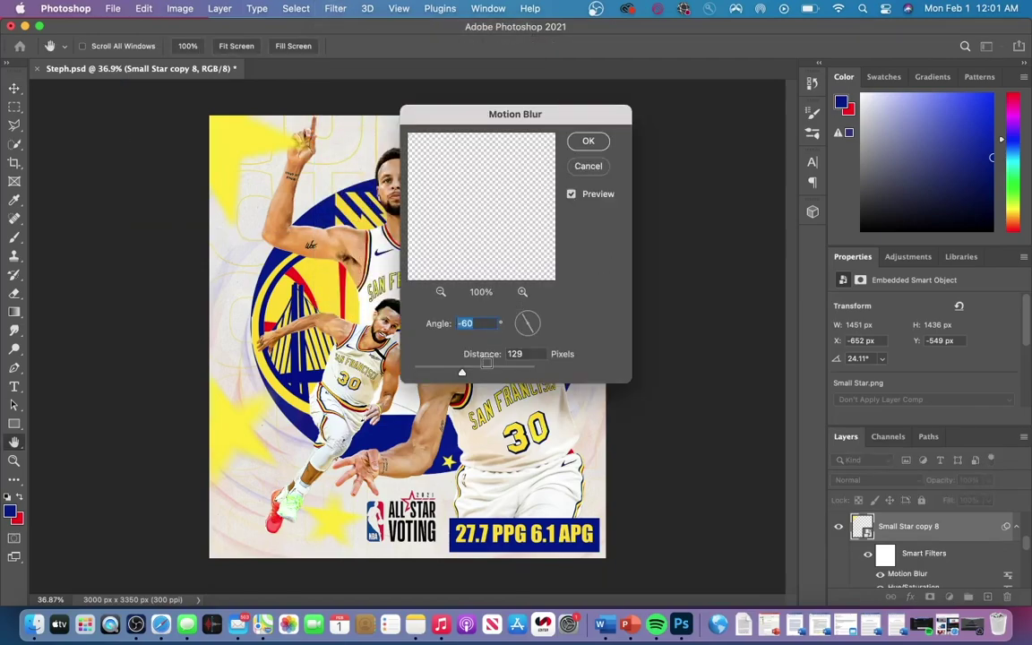
drag(475, 376, 477, 376)
key(shift+Tab)
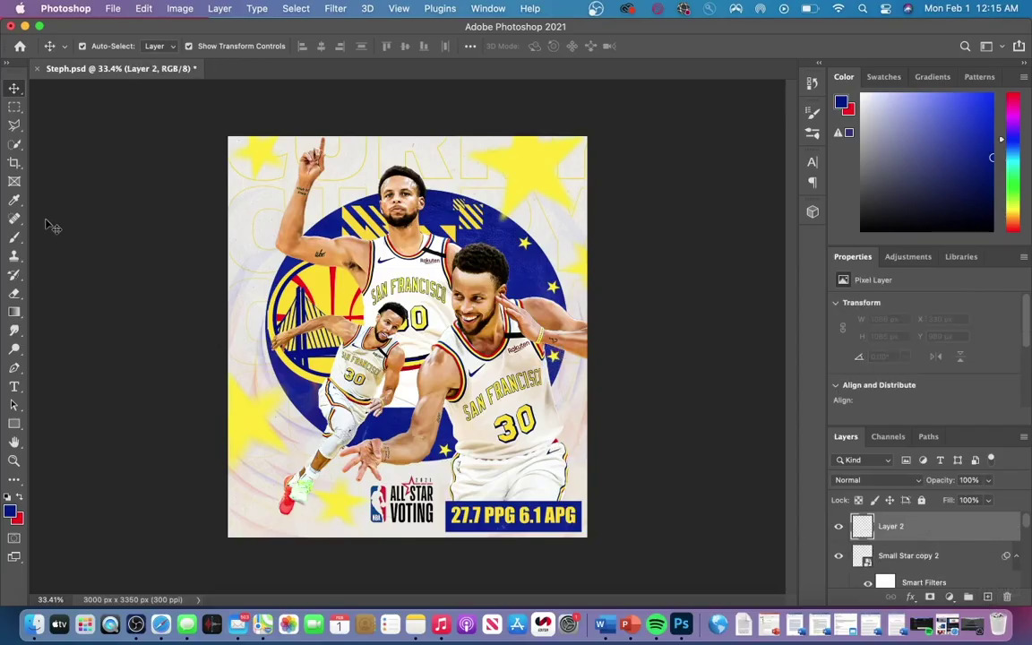
Step: Darken the poster's edges by painting black on Layer 2 with a 1760 px soft brush at 65% opacity
click(14, 236)
click(863, 228)
click(103, 46)
drag(112, 90, 164, 91)
mouse_move(641, 154)
mouse_down()
mouse_move(680, 211)
mouse_move(670, 461)
mouse_up()
drag(144, 153, 153, 563)
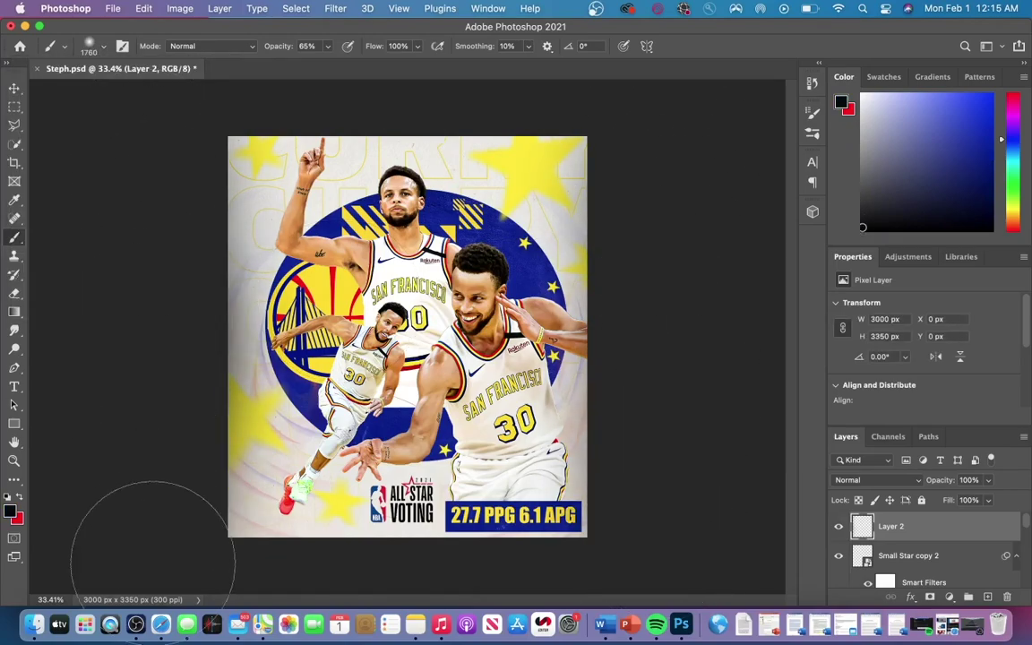
scroll(153, 562, down, 3)
mouse_move(230, 435)
mouse_down()
mouse_move(448, 130)
mouse_move(278, 475)
mouse_move(538, 166)
mouse_move(465, 207)
mouse_up()
Step: Lower the opacity of the dark edge layer, Layer 2, and compare the poster with it hidden and shown
click(990, 482)
mouse_move(990, 498)
mouse_down()
mouse_move(968, 499)
mouse_move(980, 498)
mouse_up()
click(838, 527)
click(838, 527)
click(989, 481)
Step: Stretch the black dot on Layer 3 with a Perspective transform into a flat ellipse about 374 by 24 px beneath the red shoe
scroll(643, 409, up, 3)
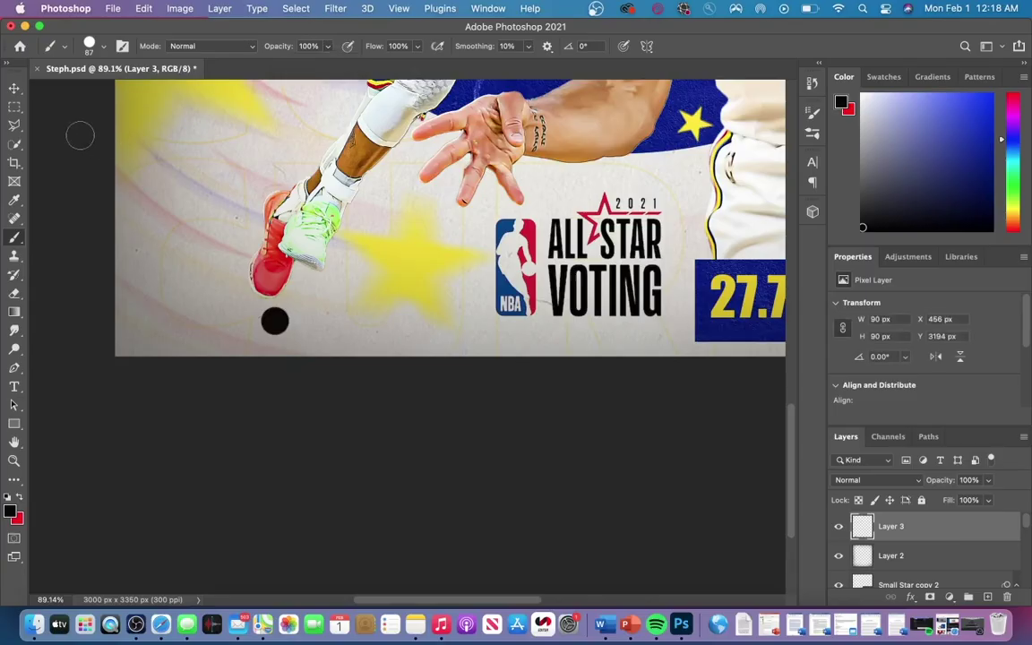
click(15, 87)
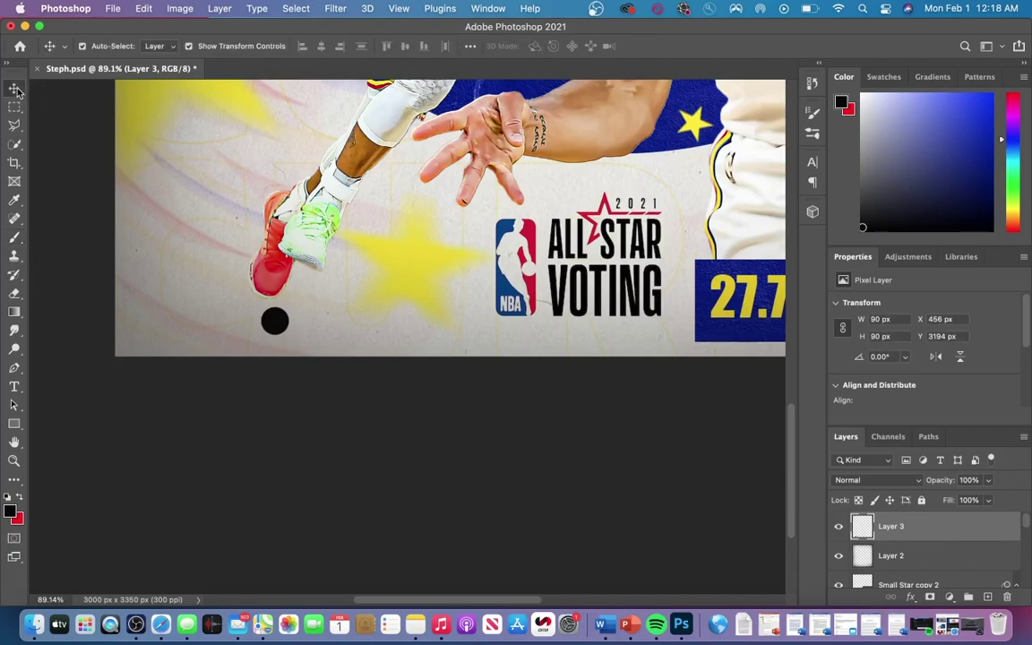
key(super+t)
ctrl+click(275, 323)
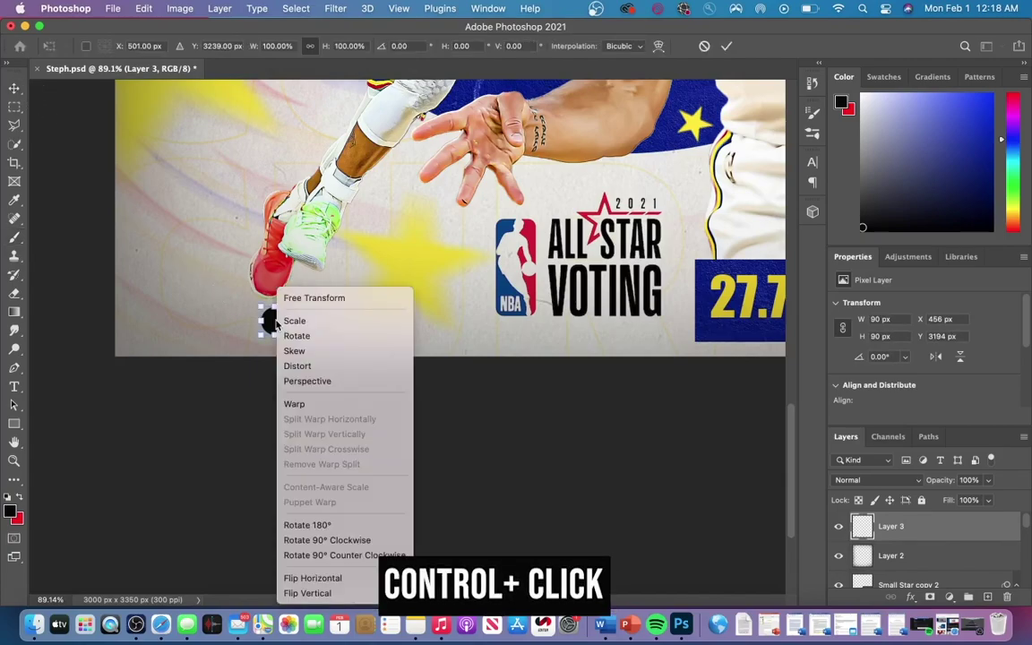
click(301, 381)
drag(280, 336, 415, 325)
click(726, 46)
drag(344, 321, 305, 314)
click(728, 46)
click(727, 45)
Step: Soften the flat black ellipse with an 8.7 px Gaussian Blur and lower its layer opacity to form a shadow
click(335, 8)
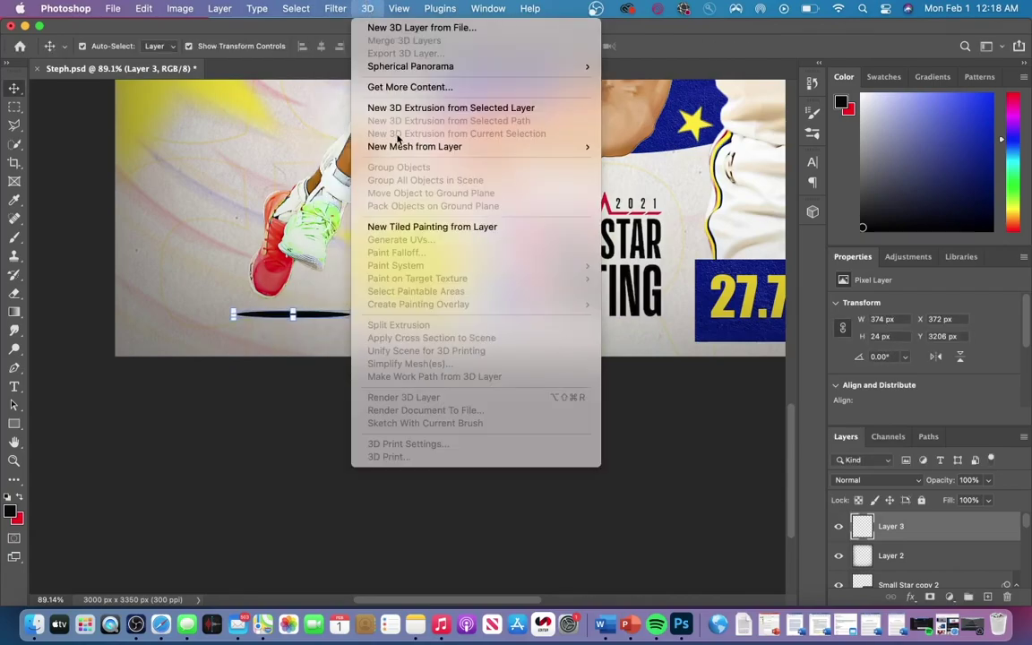
mouse_move(430, 192)
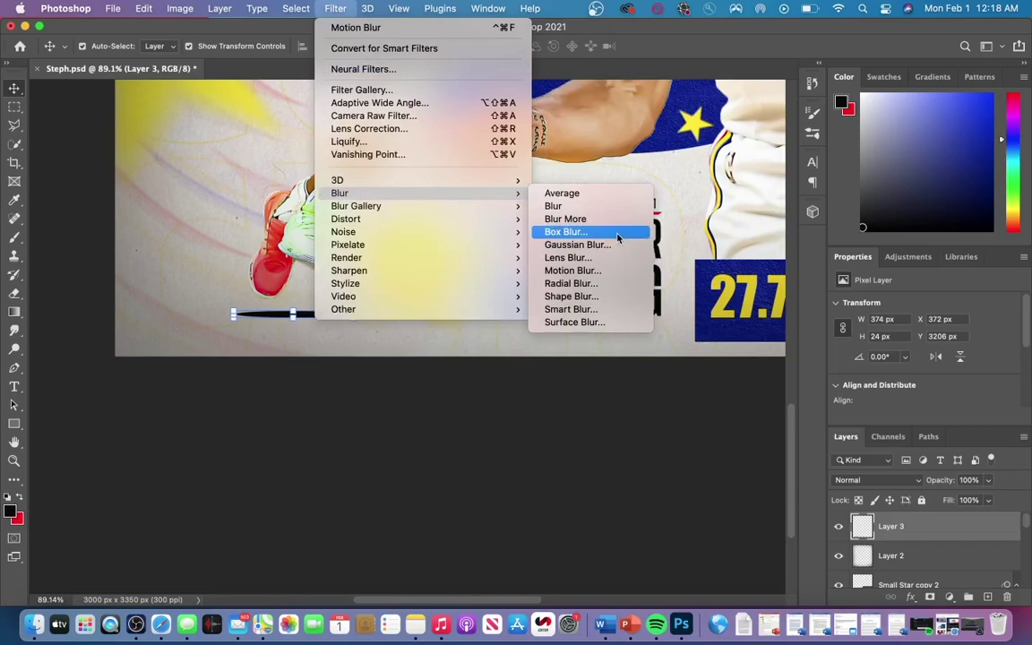
click(575, 245)
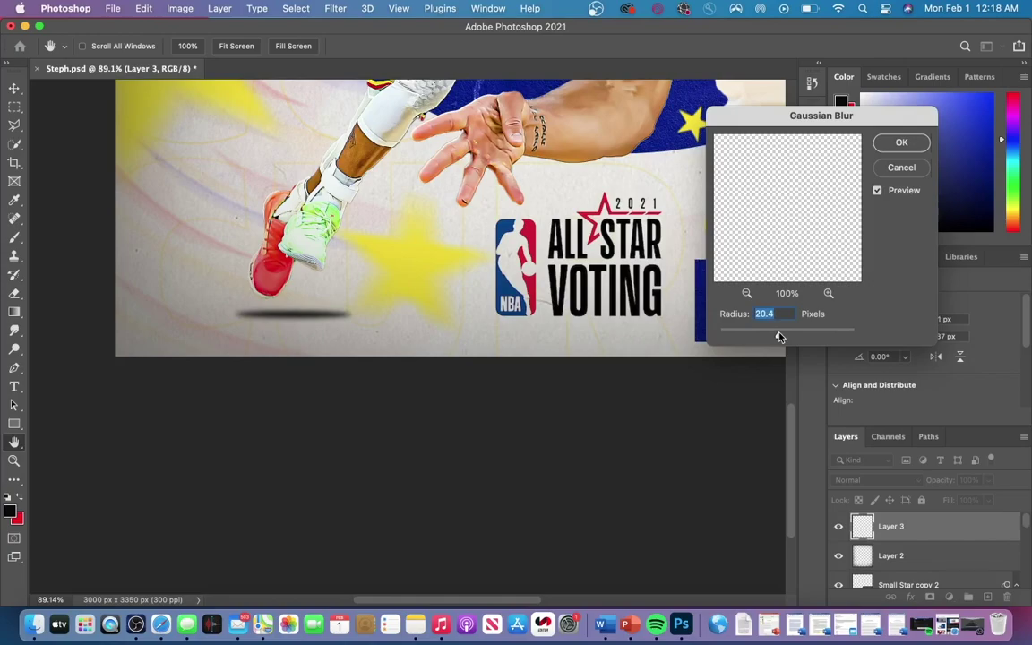
drag(779, 337, 773, 337)
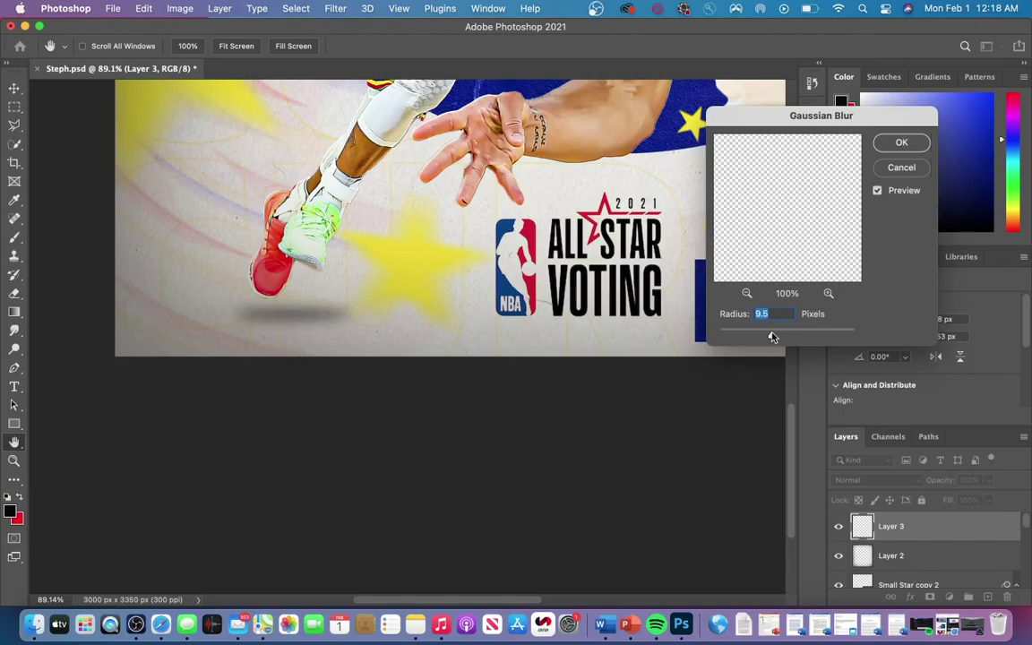
click(903, 143)
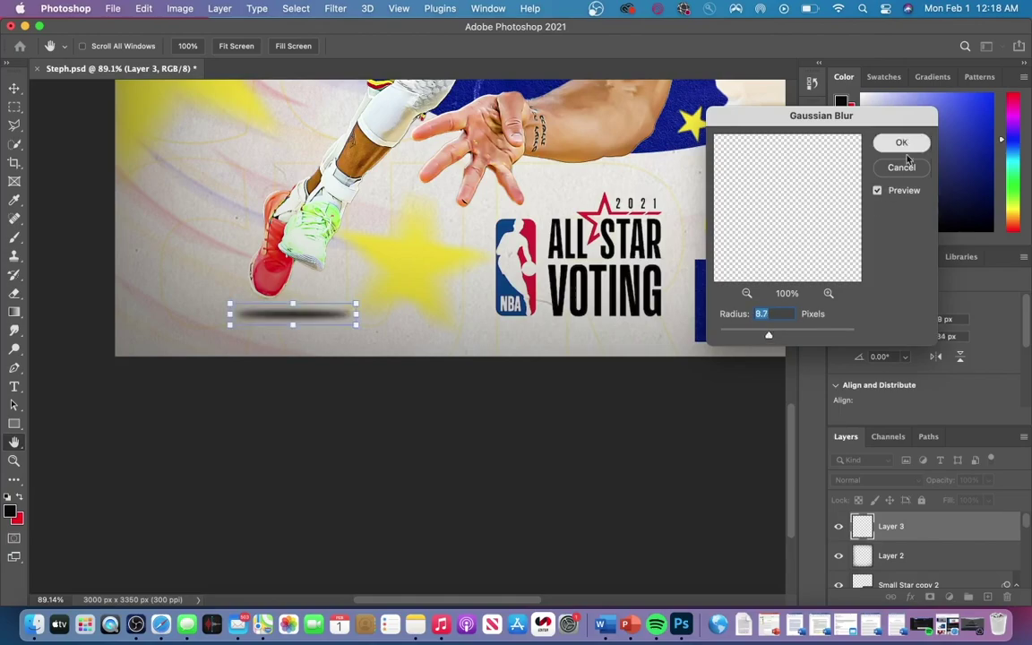
click(989, 481)
drag(988, 500, 966, 501)
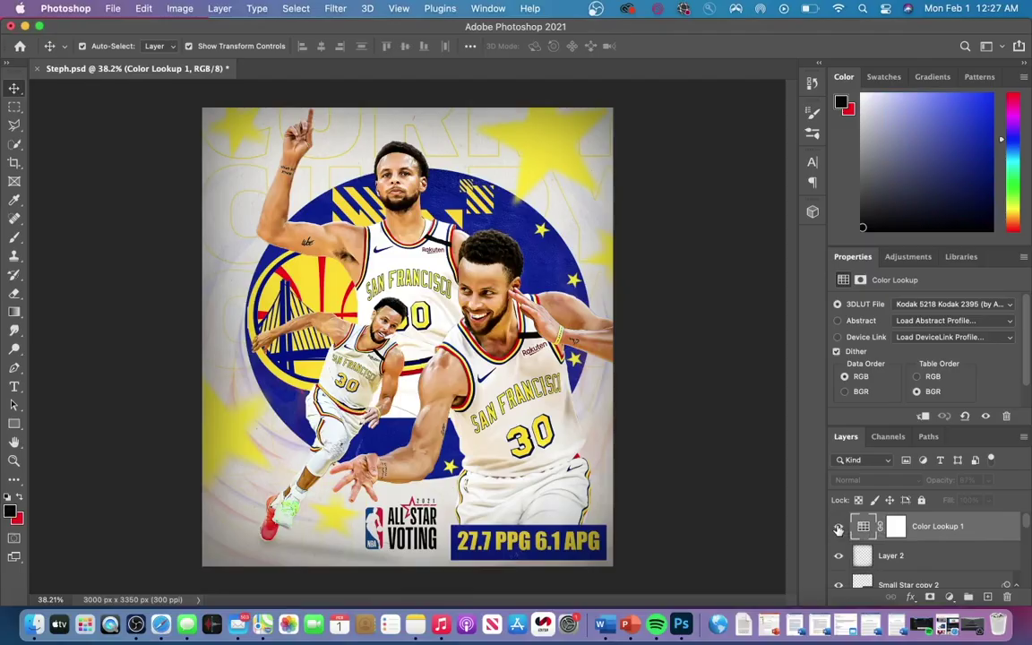
Step: Compare the poster with and without the Color Lookup 1 layer and check which 3DLUT file it uses
click(838, 528)
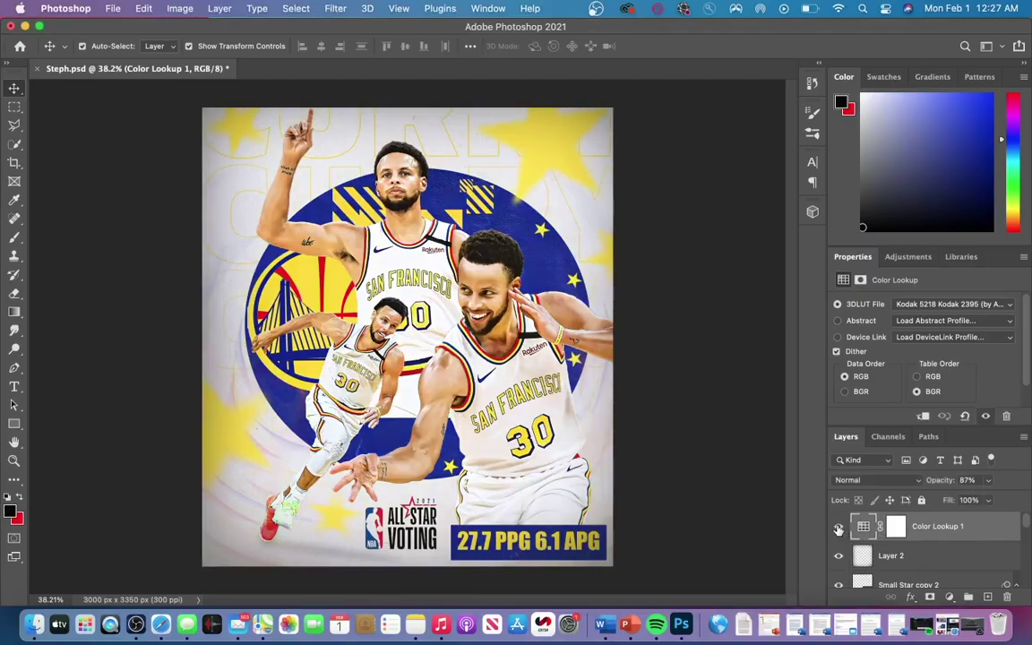
click(974, 308)
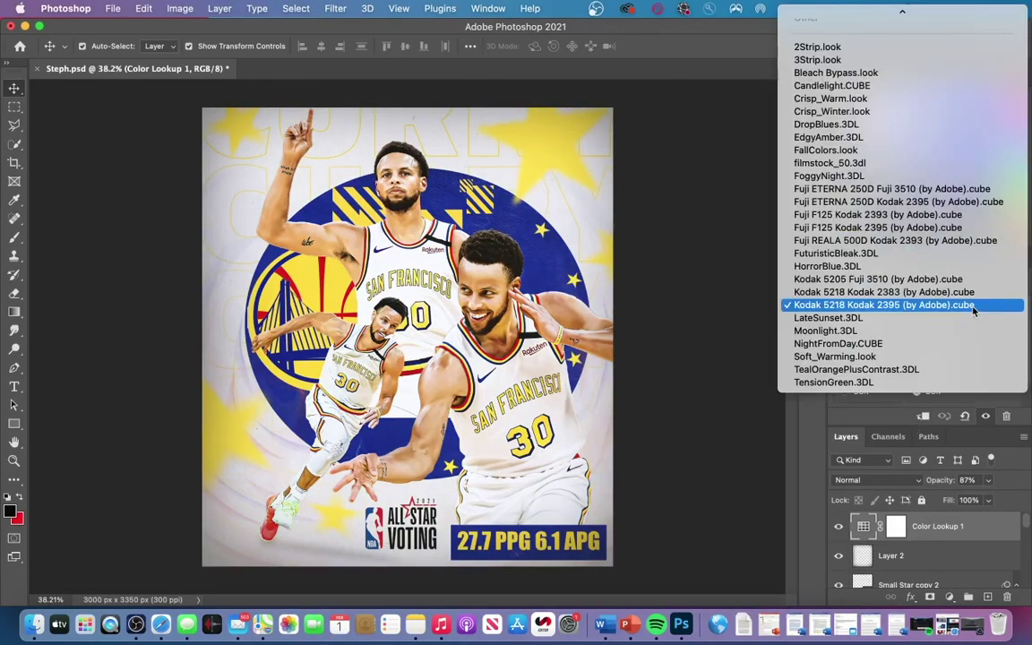
click(763, 518)
Step: Add a second Color Lookup adjustment using the filmstock_50.3dl 3DLUT file and lower its layer opacity to 11%
click(950, 597)
click(962, 483)
click(932, 305)
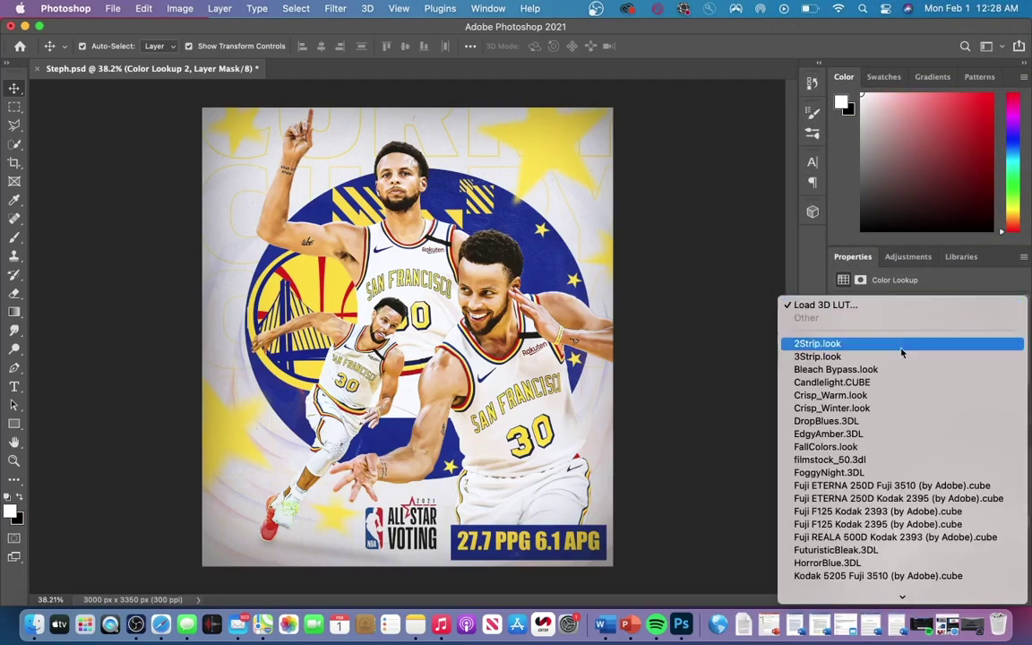
click(828, 459)
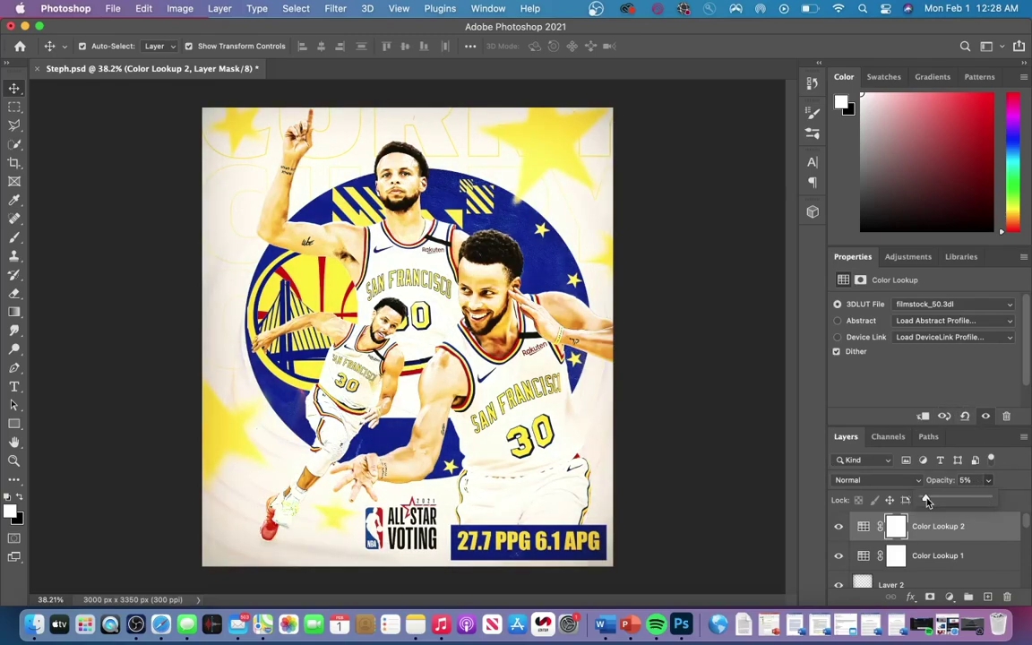
drag(988, 480, 928, 502)
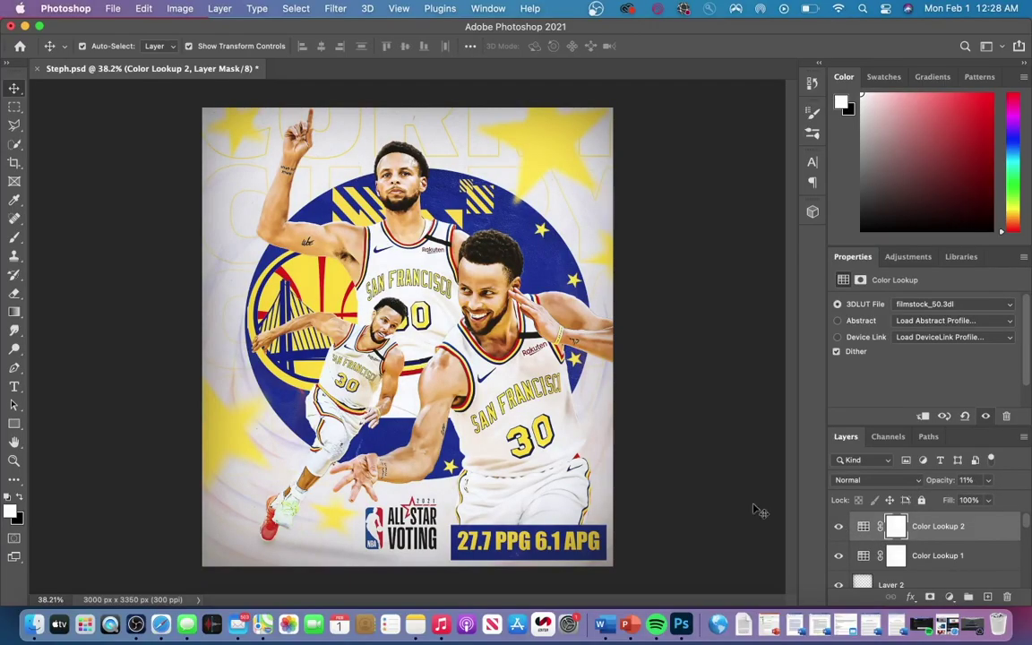
Step: Add a monochrome Channel Mixer adjustment above the color lookups and set its blend mode to Luminosity
click(949, 597)
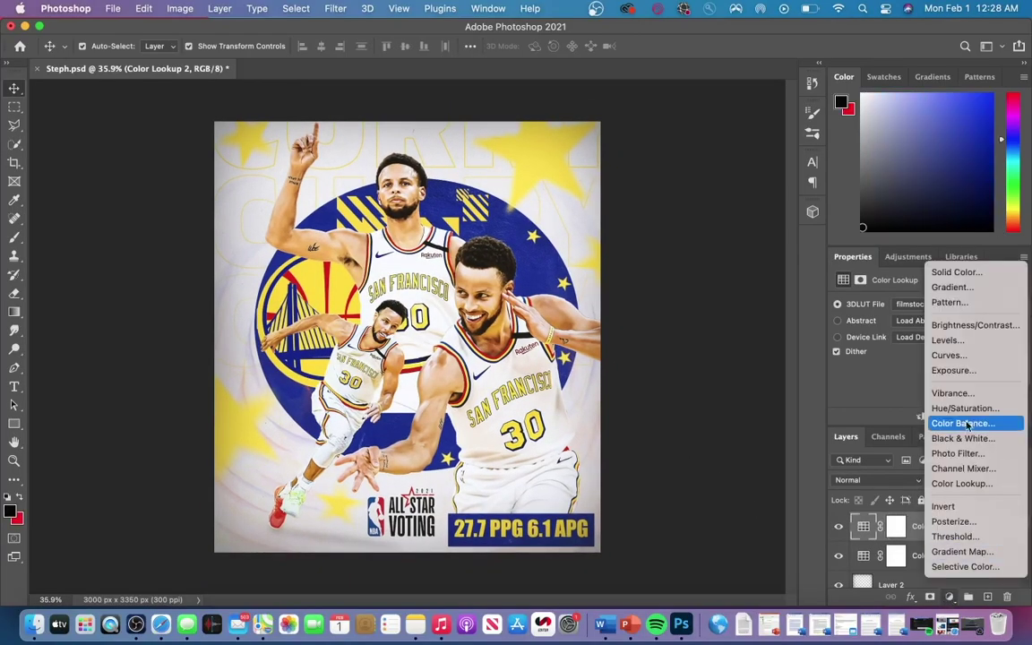
click(964, 468)
click(837, 341)
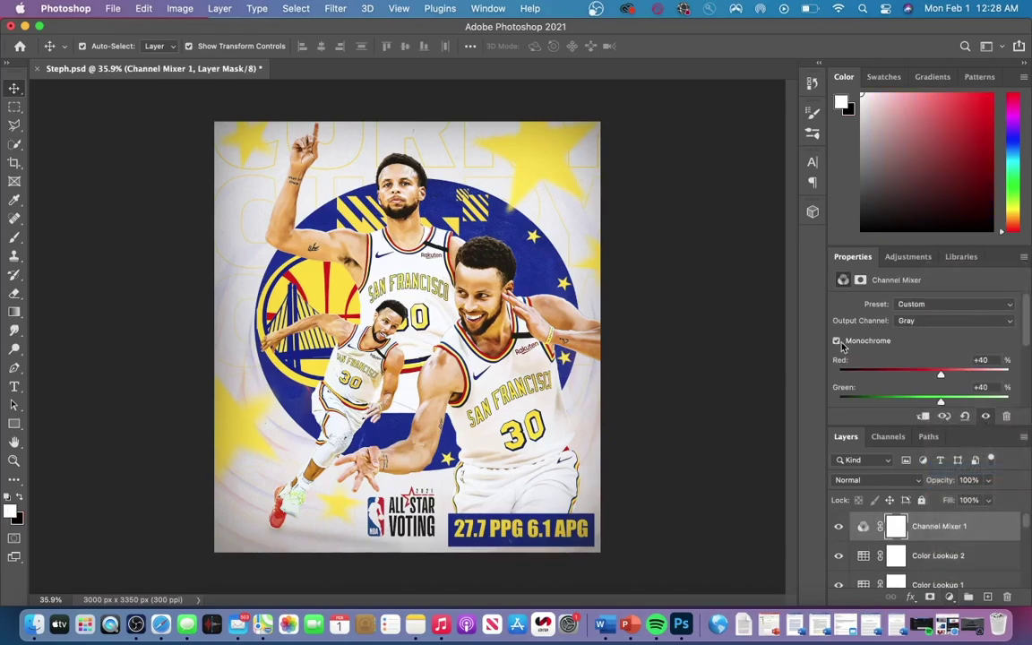
click(914, 481)
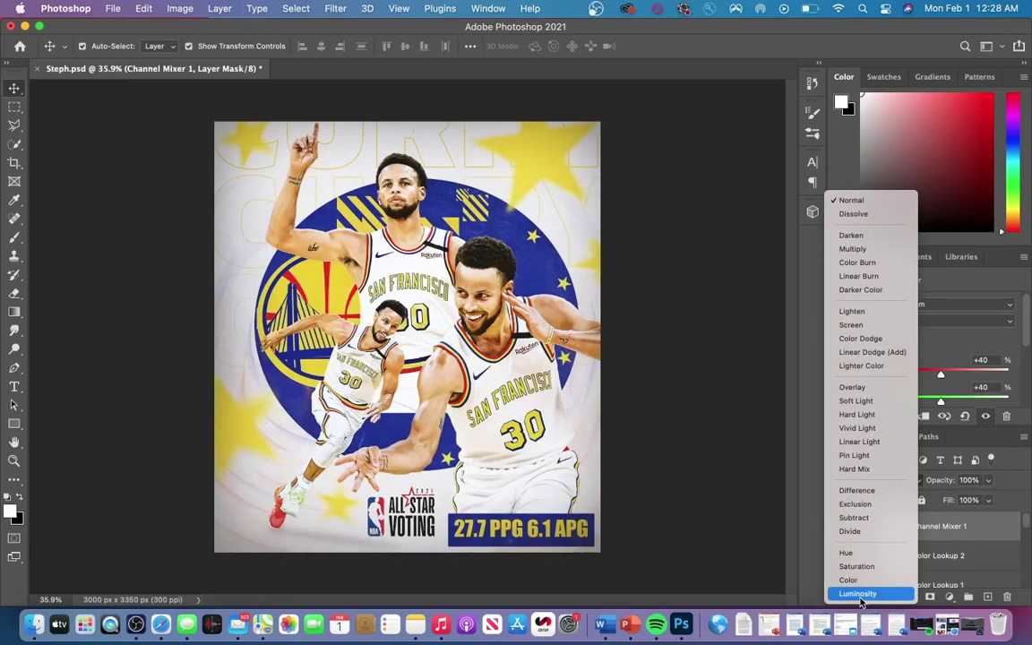
click(858, 594)
scroll(858, 594, up, 1)
Step: Add a Gradient Map adjustment in Soft Light mode at 26% opacity and compare the poster with it hidden and shown
click(949, 597)
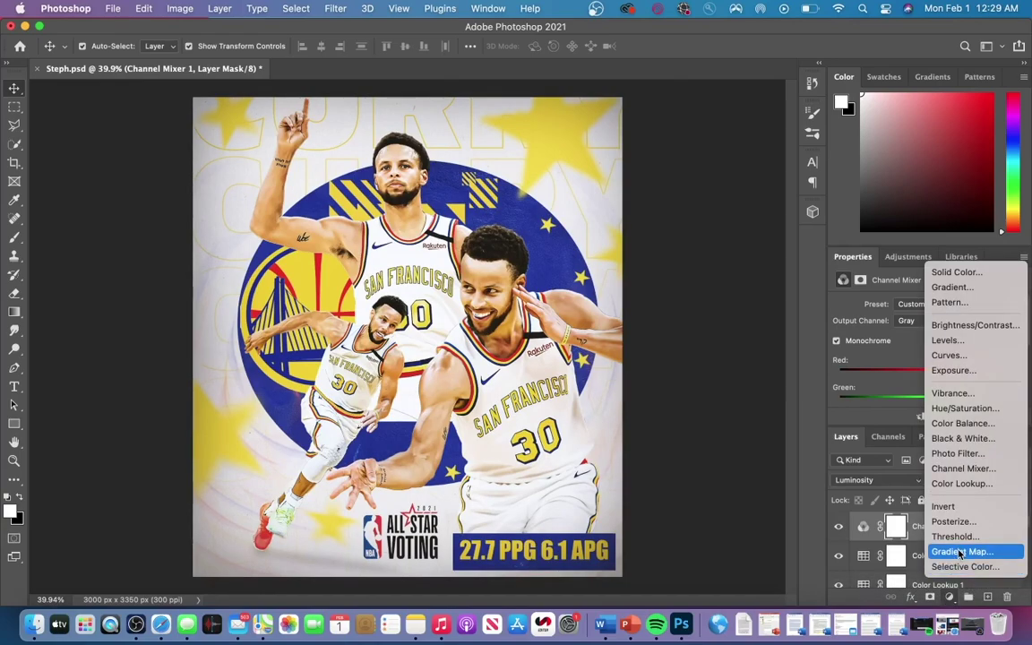
click(960, 551)
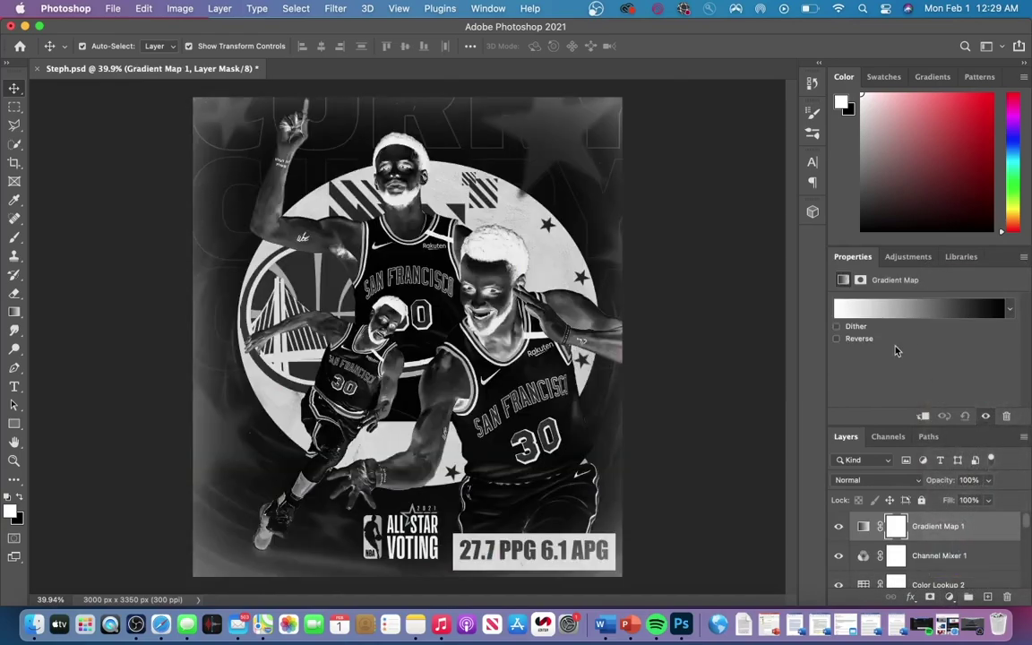
click(876, 479)
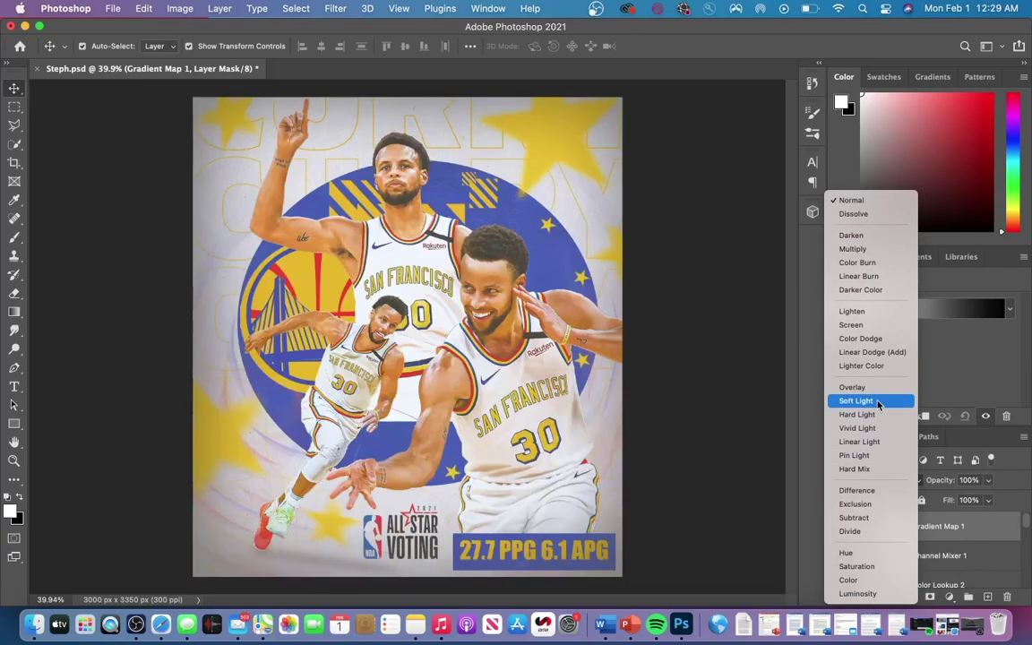
click(857, 400)
click(988, 479)
drag(989, 499, 941, 499)
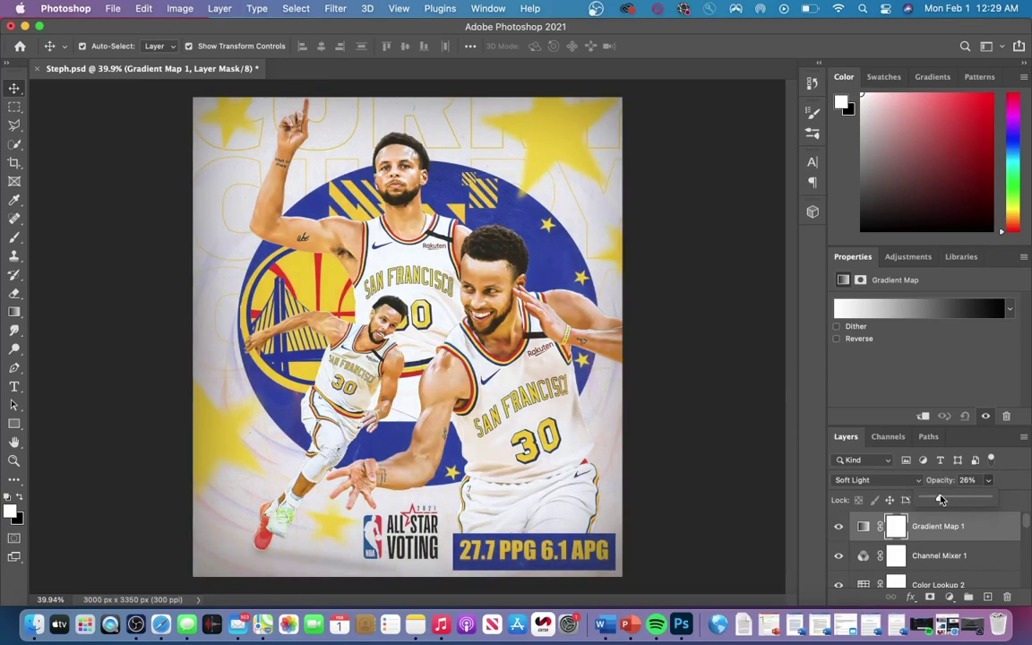
scroll(620, 458, down, 2)
click(838, 528)
click(838, 526)
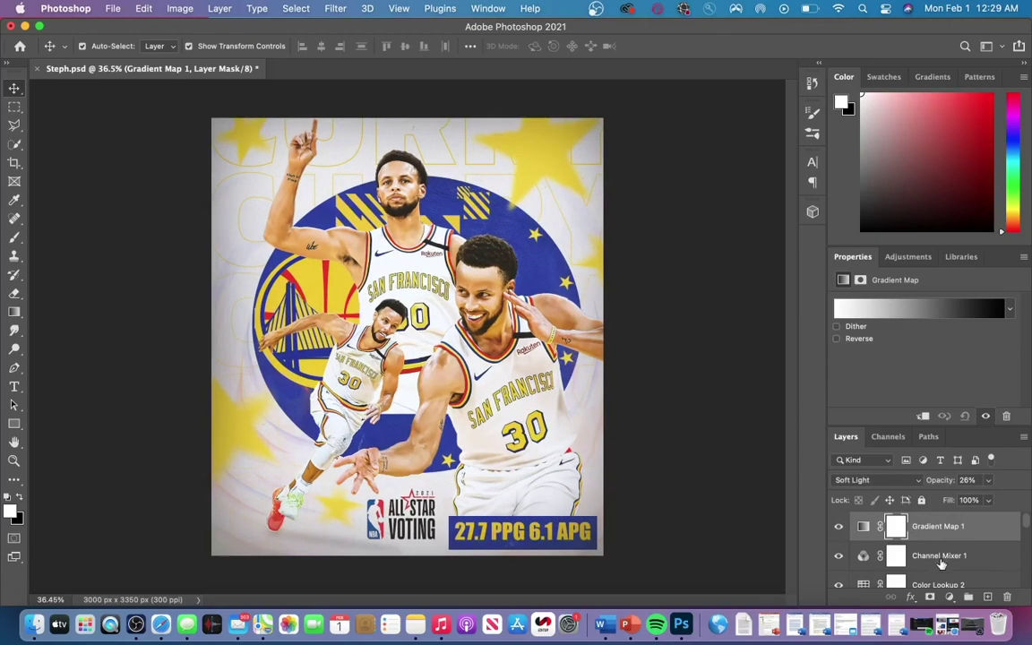
Step: Add a Vibrance adjustment on top of the layer stack with its vibrance raised to +57
click(950, 597)
click(953, 392)
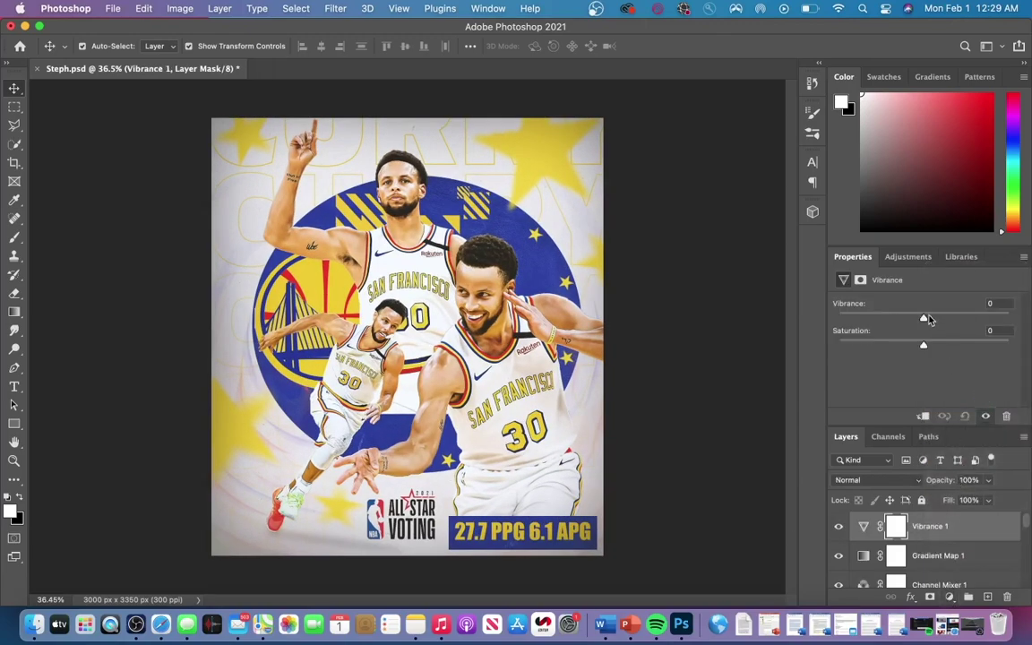
drag(939, 320, 974, 320)
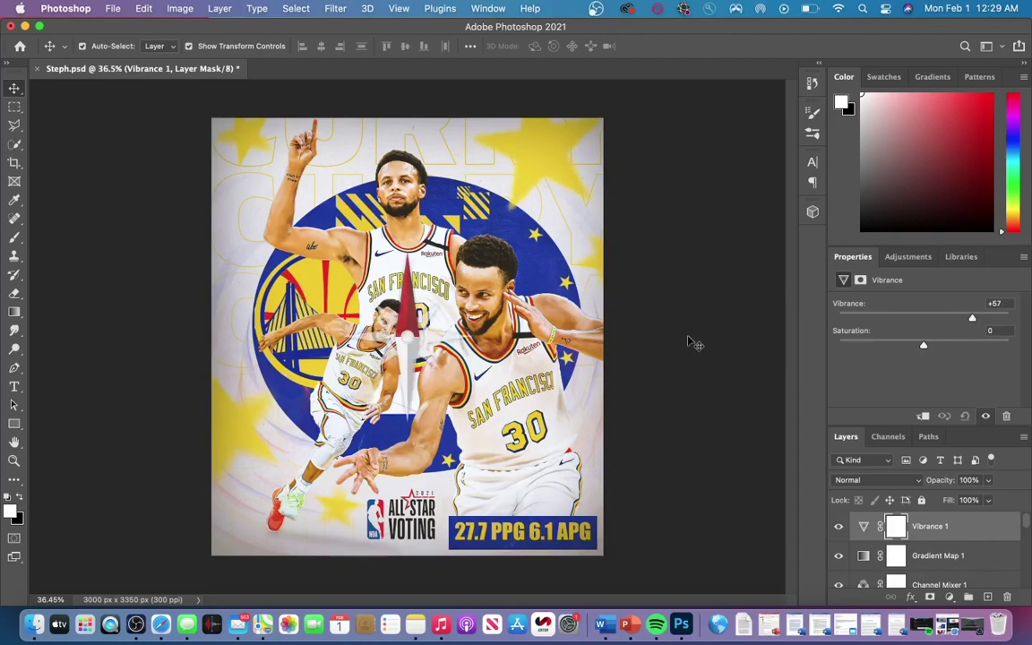
Step: Group the color adjustment layers above Layer 2 as CC and compare the poster with the group hidden and shown
click(958, 535)
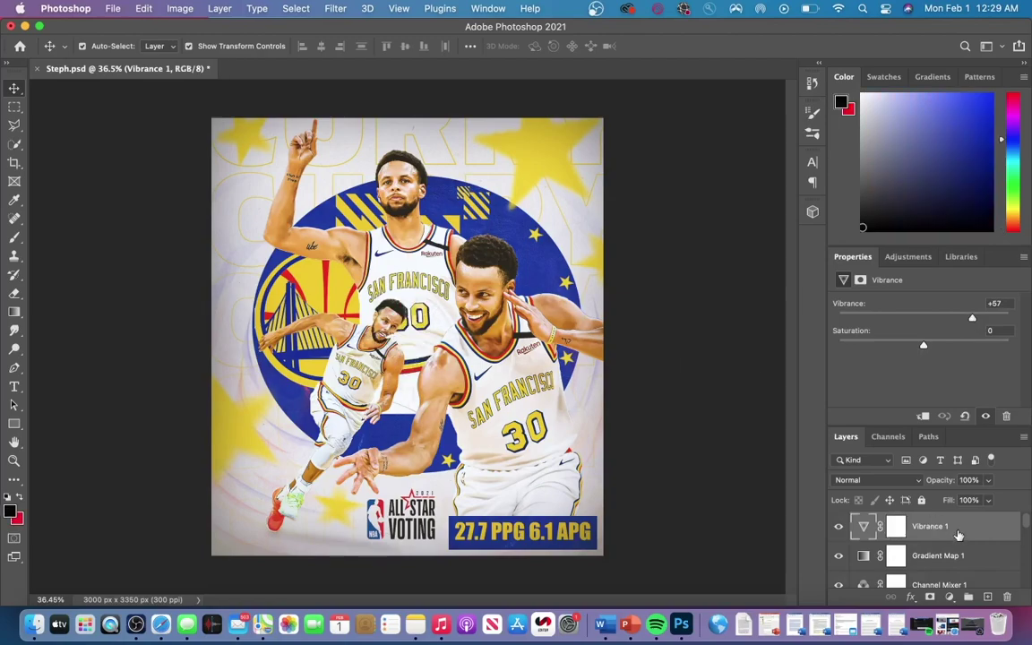
scroll(503, 466, down, 1)
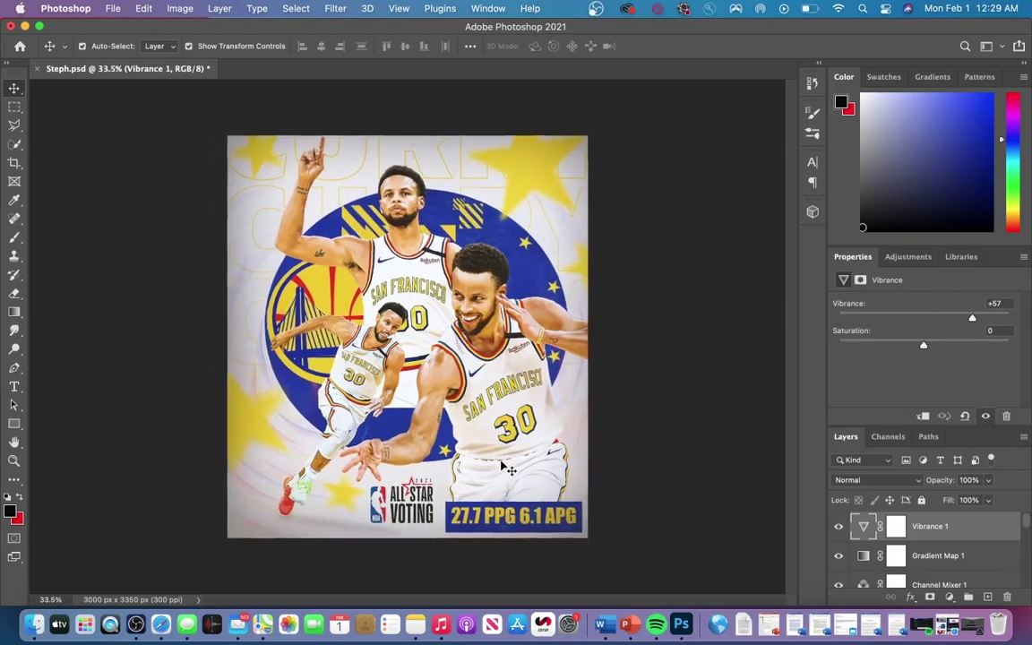
scroll(504, 466, up, 3)
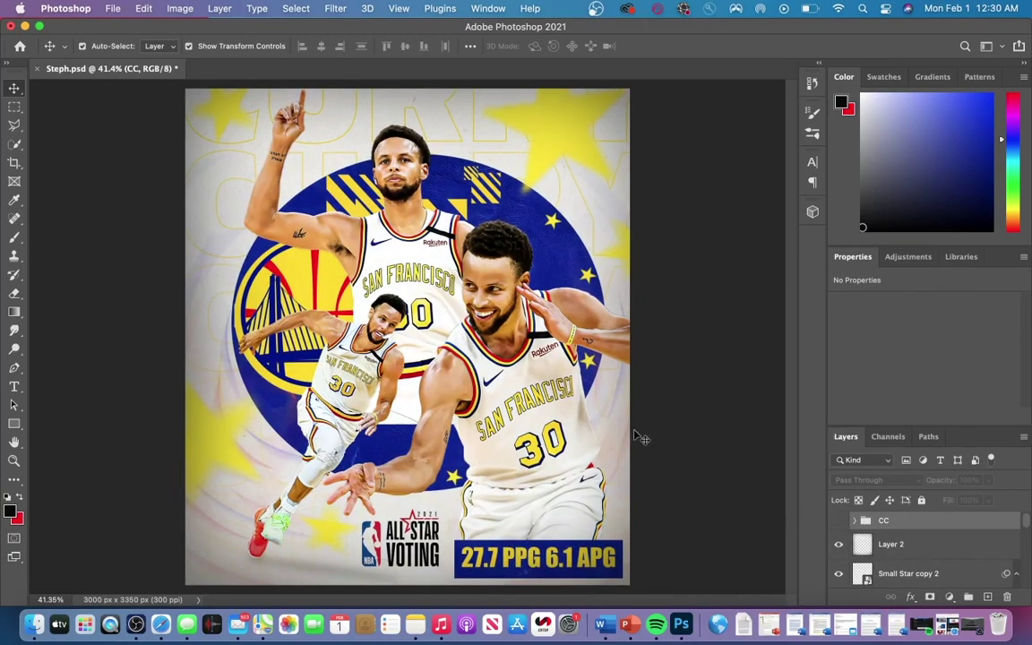
scroll(641, 436, down, 1)
click(839, 523)
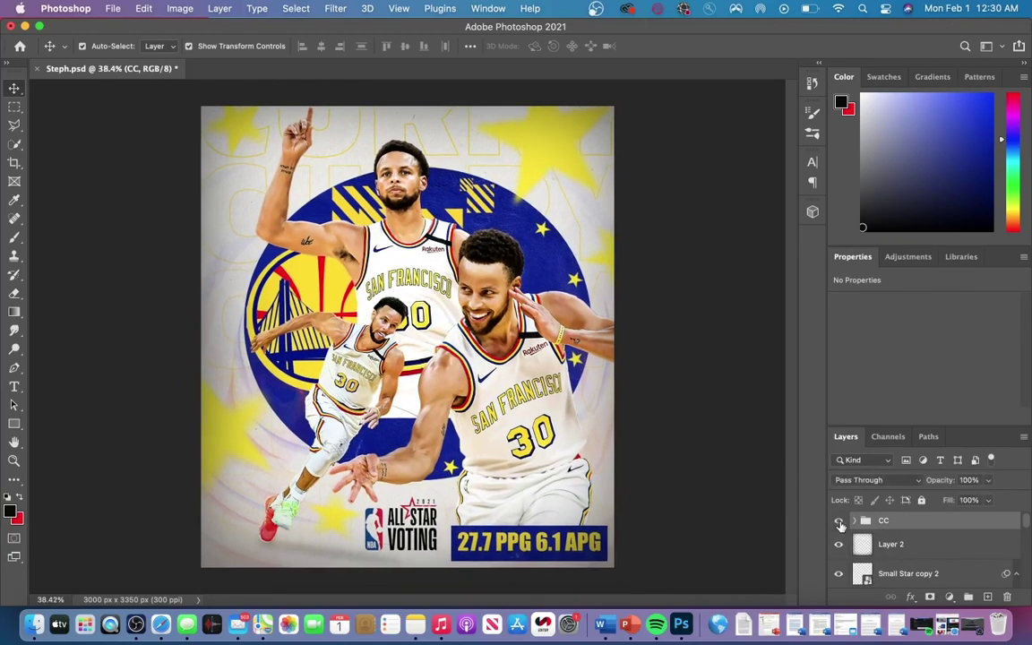